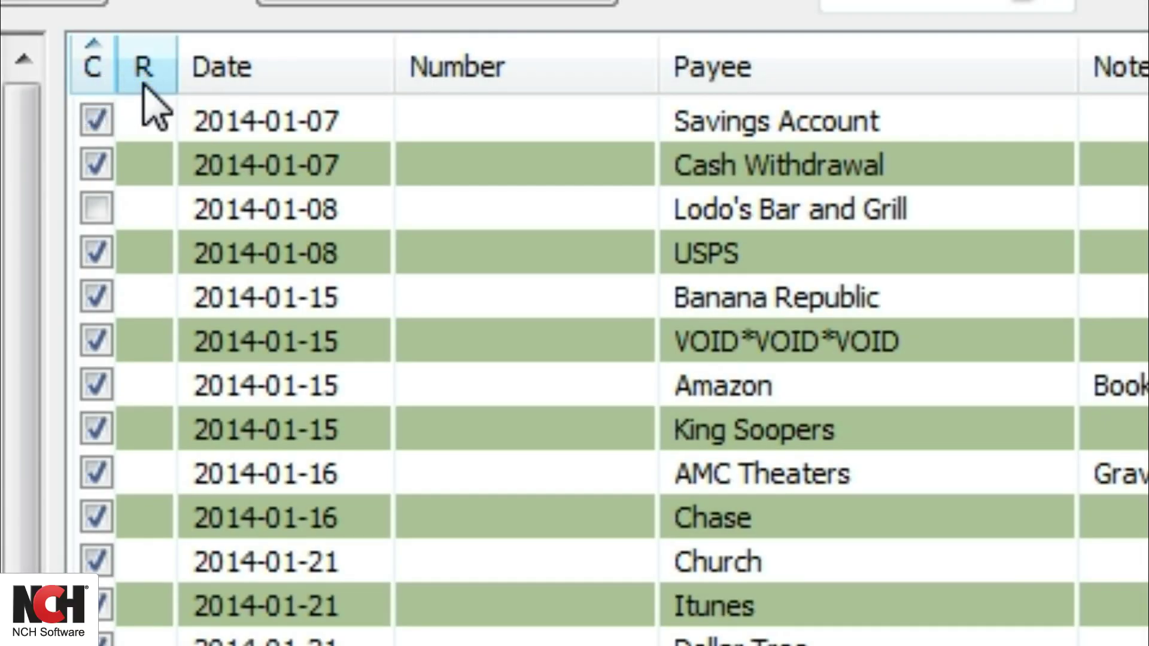
Step: Toggle cleared marks in the register, leaving the 2014-01-08 Lodo's Bar and Grill row cleared
click(135, 119)
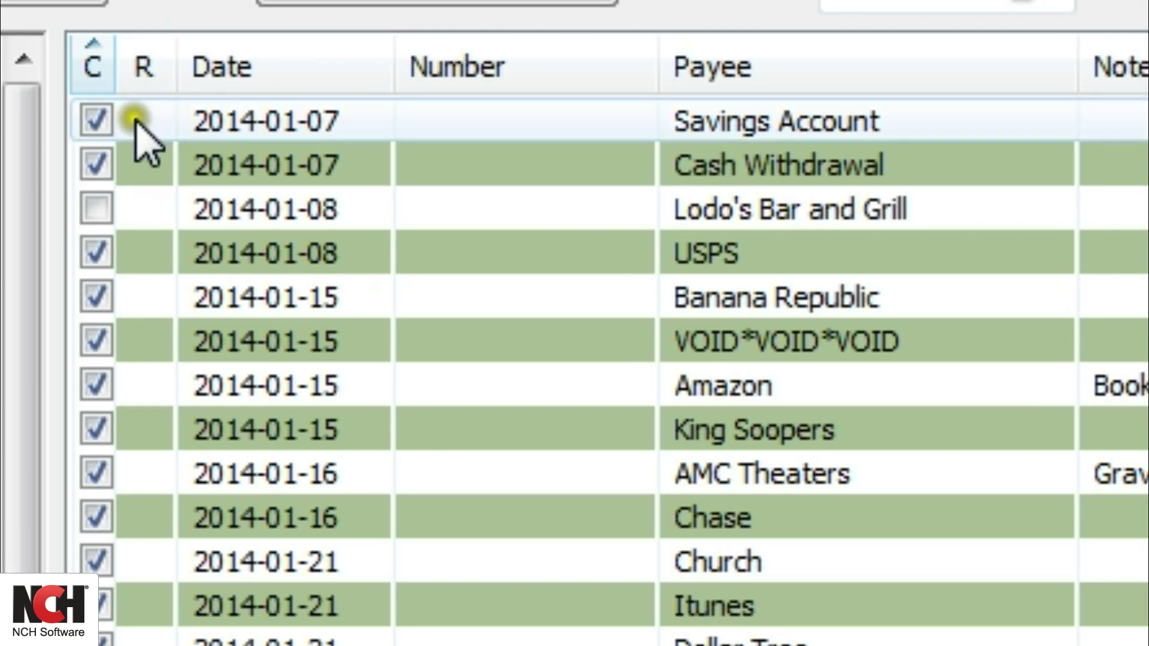
click(95, 119)
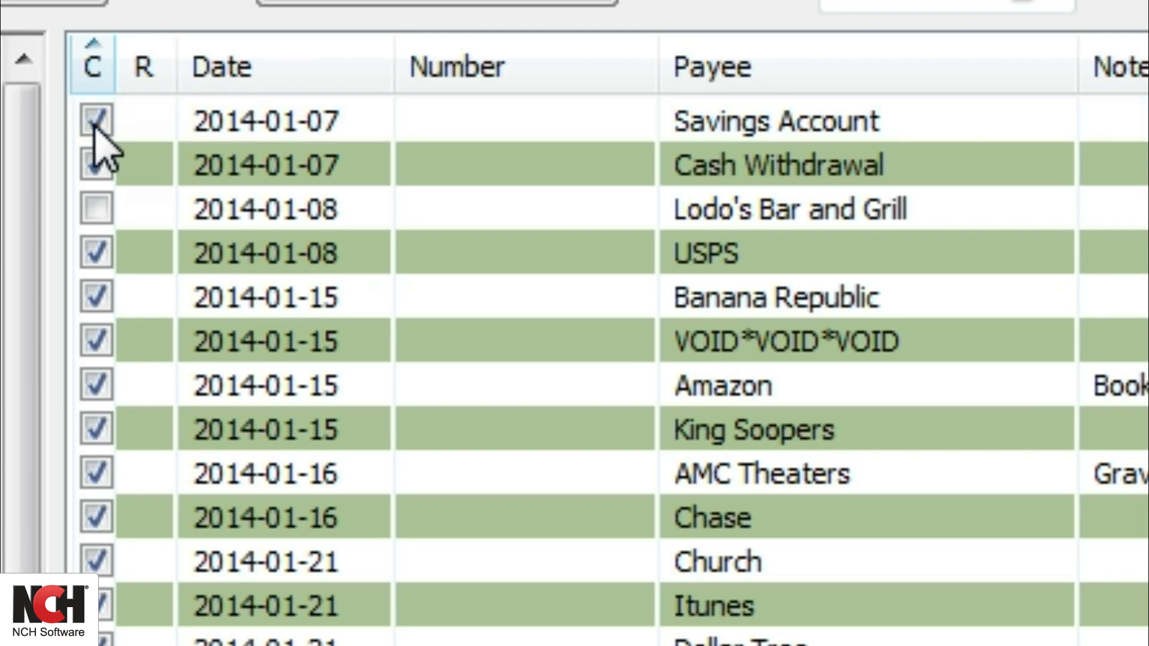
click(96, 162)
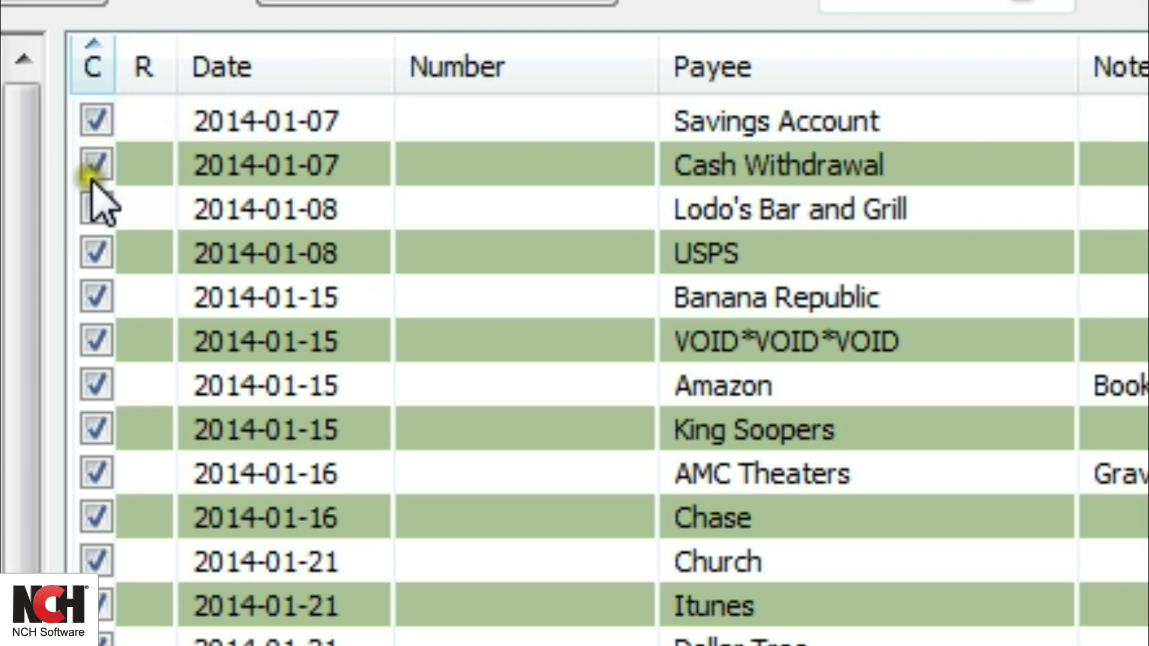
click(92, 182)
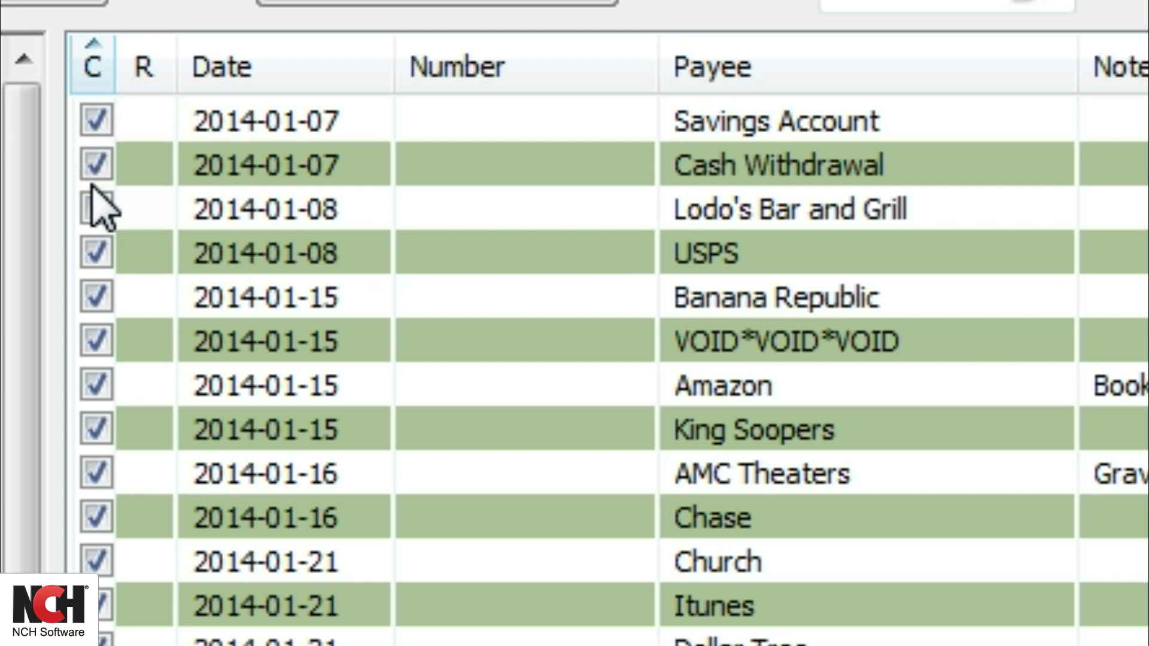
click(96, 207)
click(97, 215)
click(97, 207)
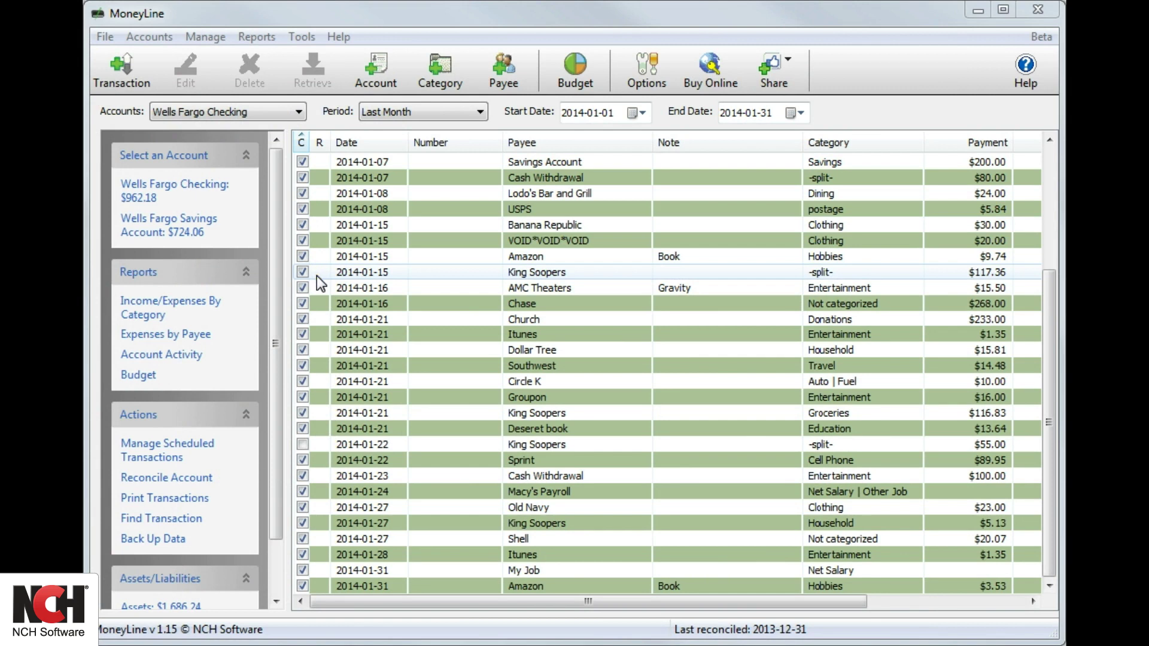
Step: Choose Accounts > Reconcile Account for Wells Fargo Checking
click(324, 178)
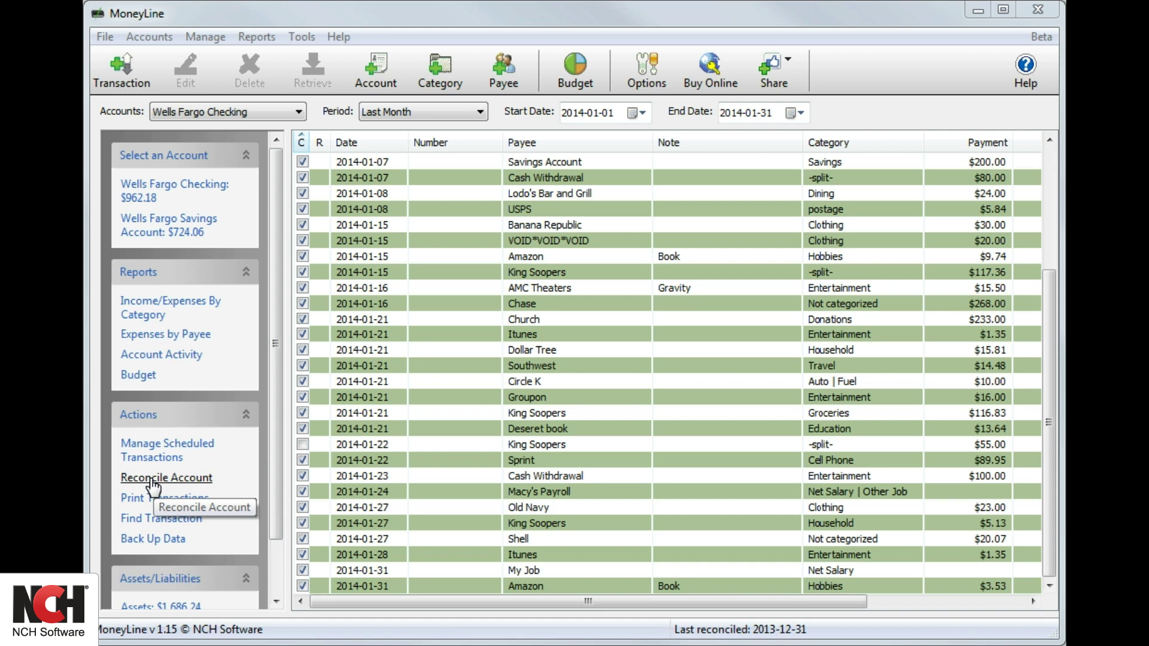
click(144, 72)
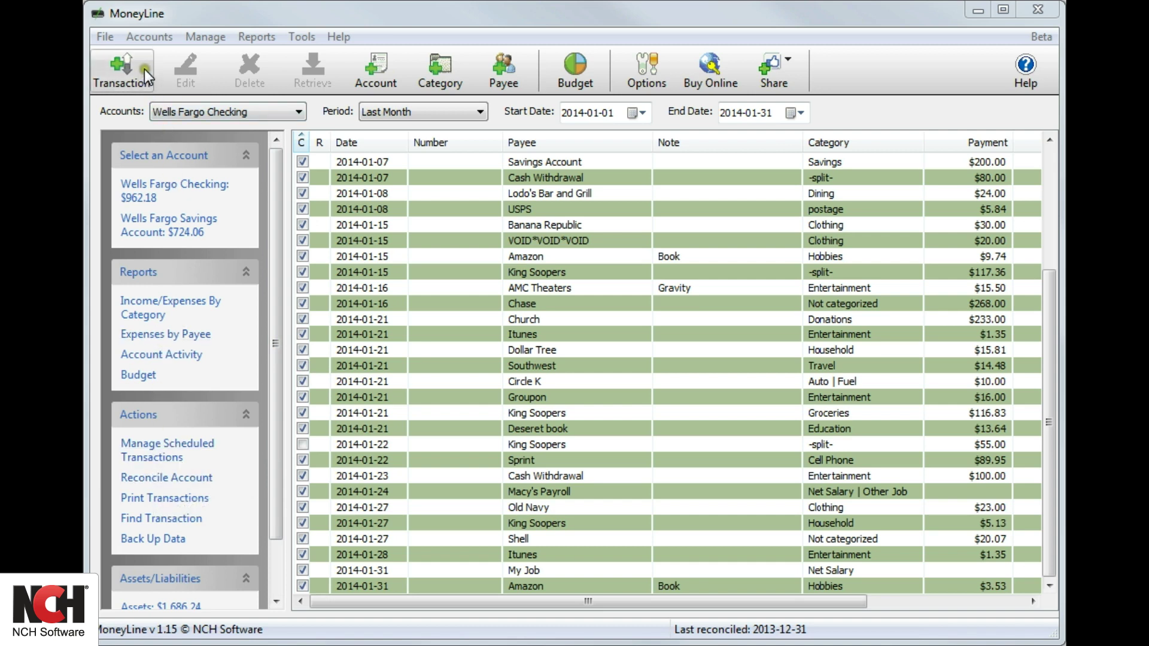
click(156, 35)
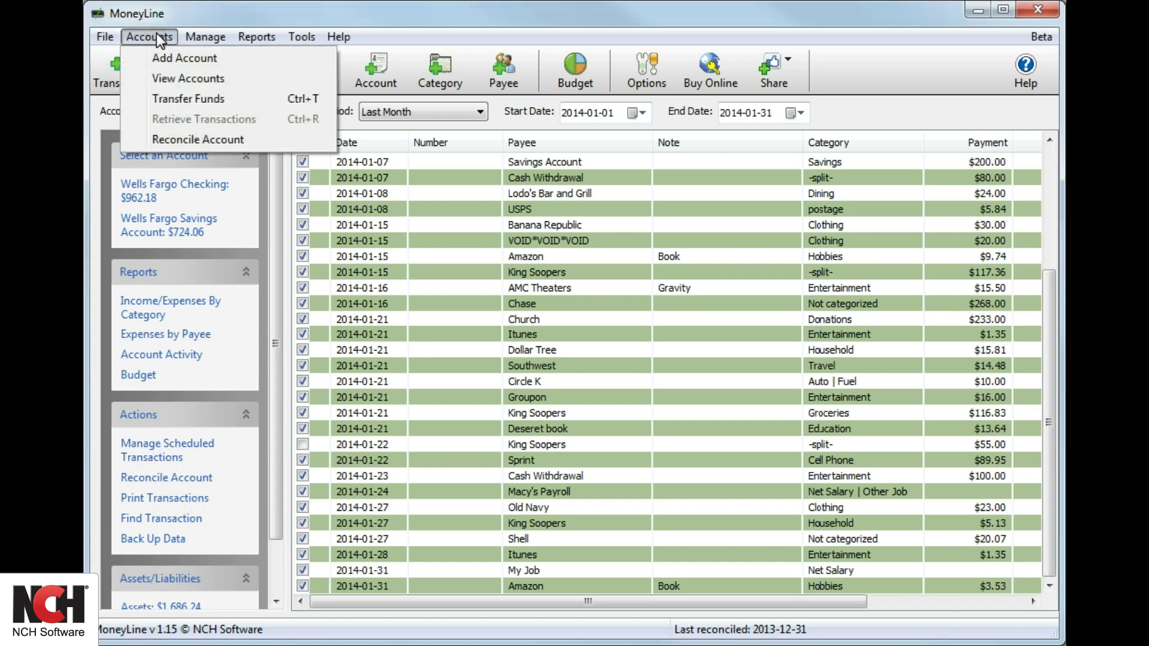
click(166, 137)
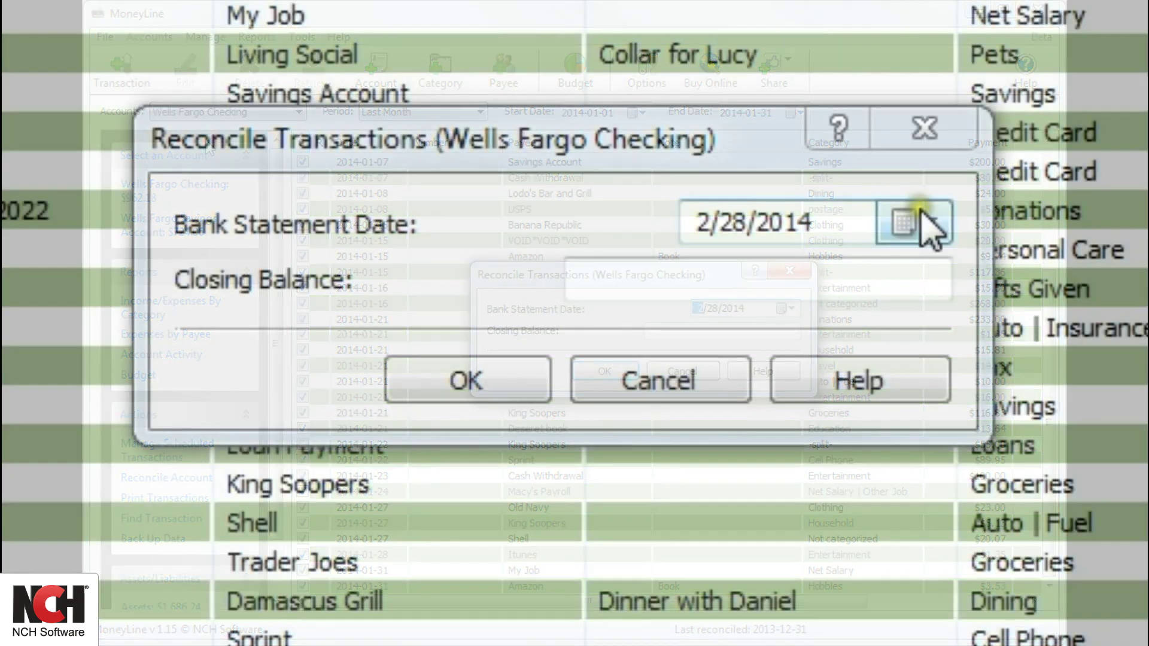
Step: Enter statement date 2/28/2014 and closing balance 3362.23, then confirm
click(926, 223)
click(1087, 512)
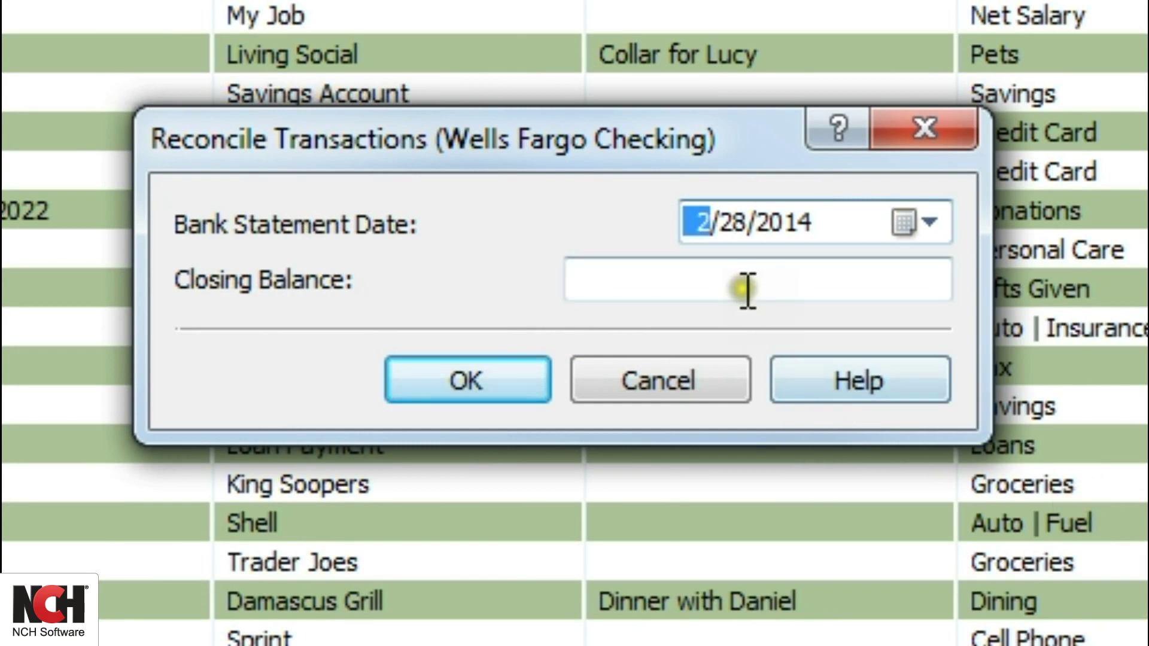
click(748, 291)
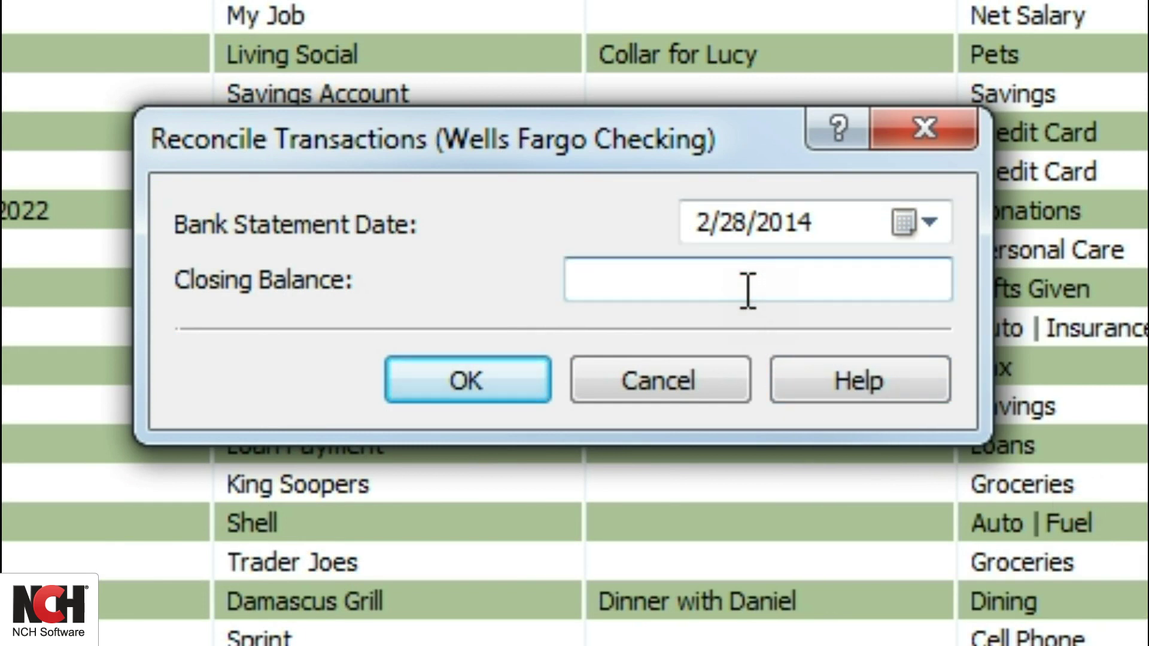
text(3362.23)
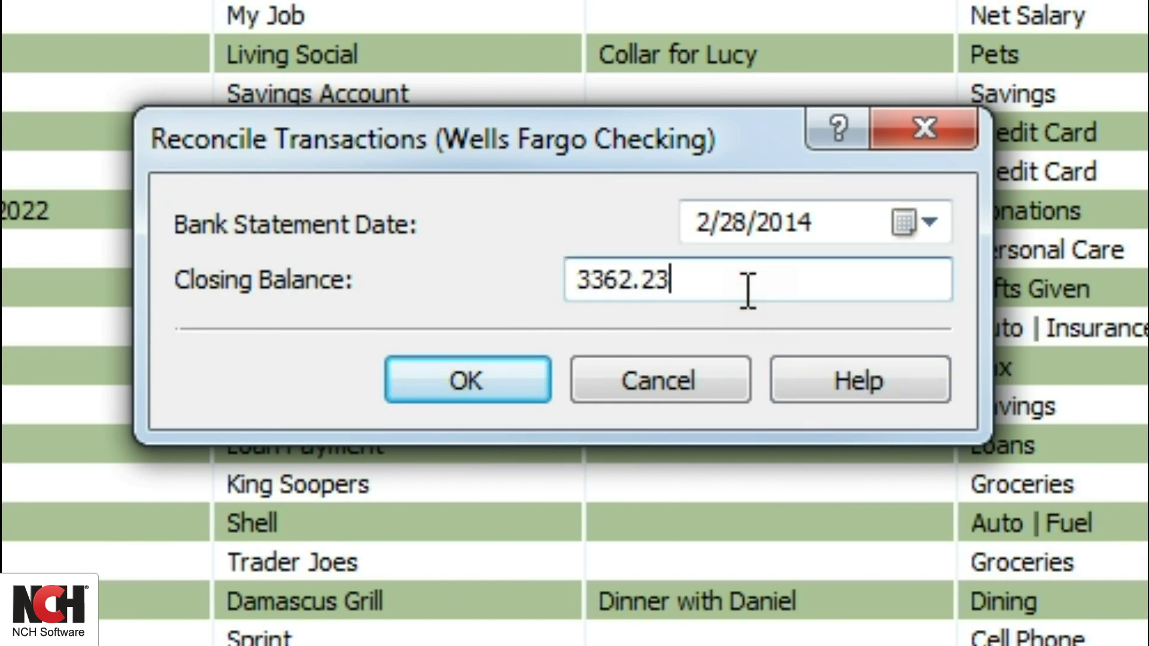
click(465, 376)
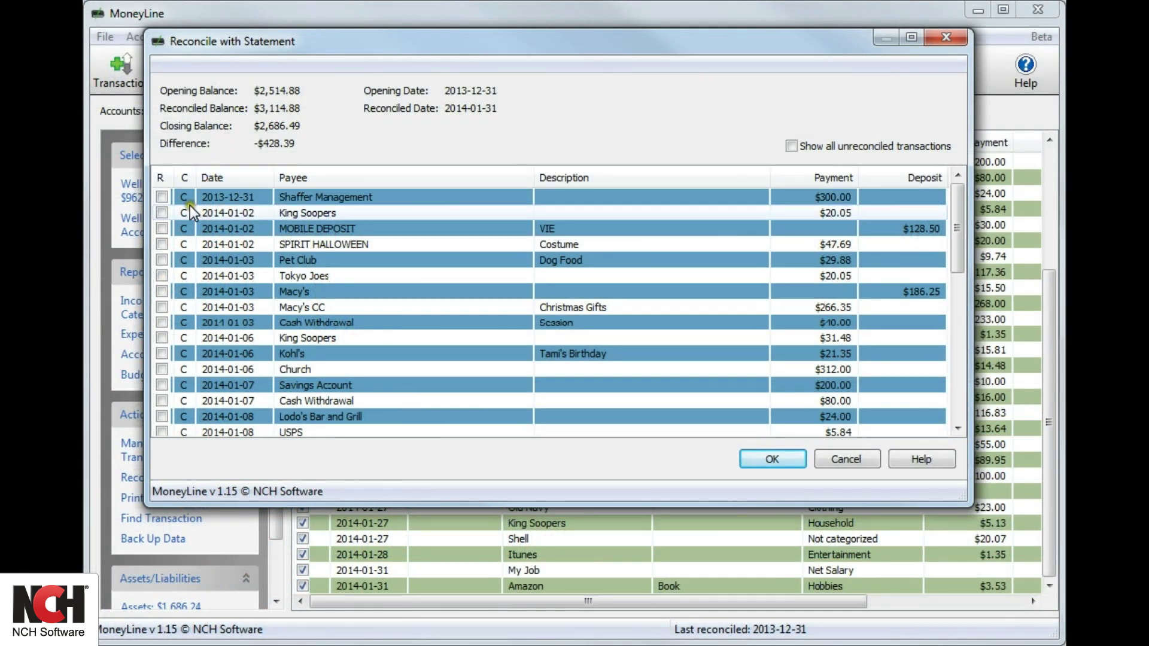
Step: Show all unreconciled transactions and mark the 2013-11-29 and 2013-12-31 Shaffer Management payments reconciled
click(250, 199)
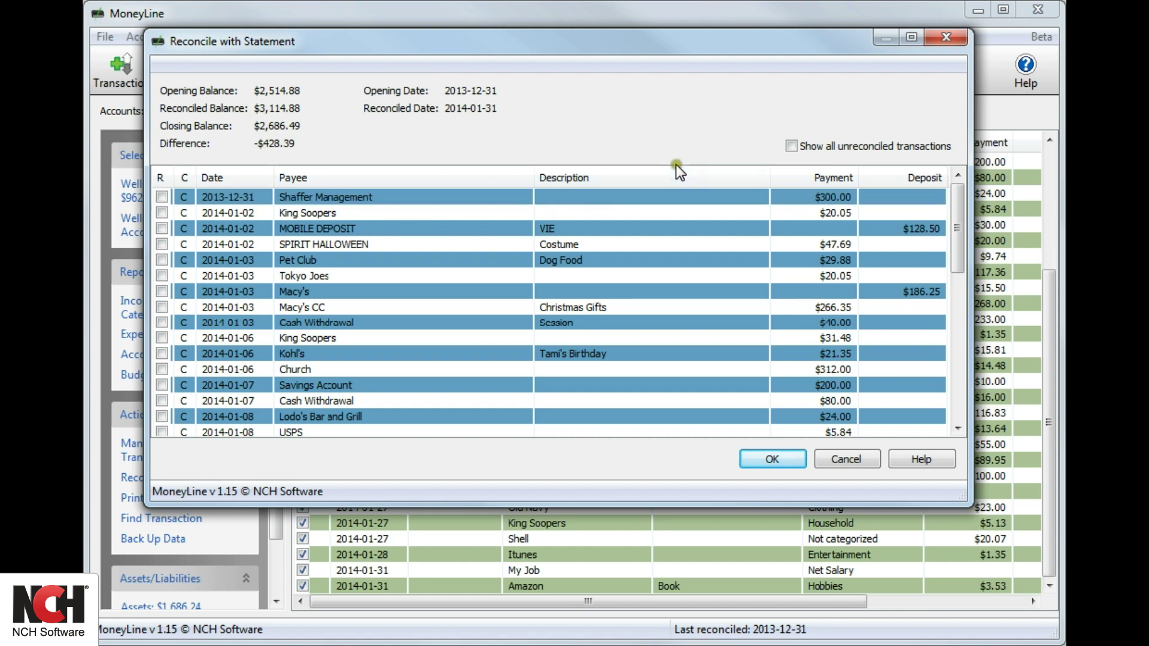
click(788, 146)
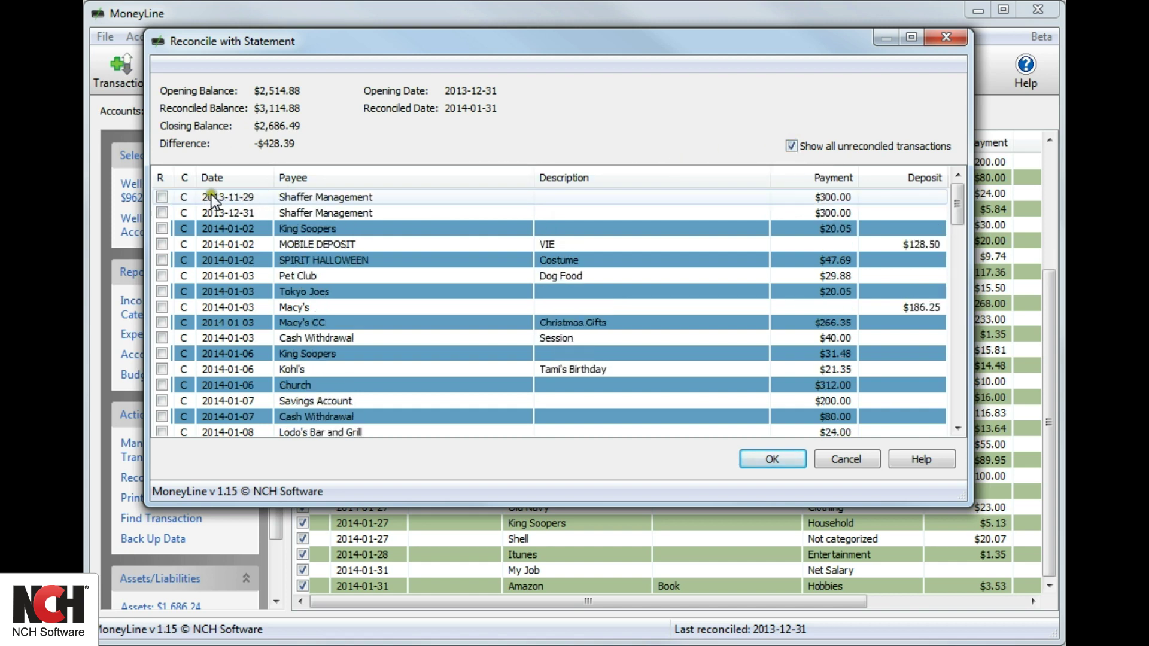
click(161, 197)
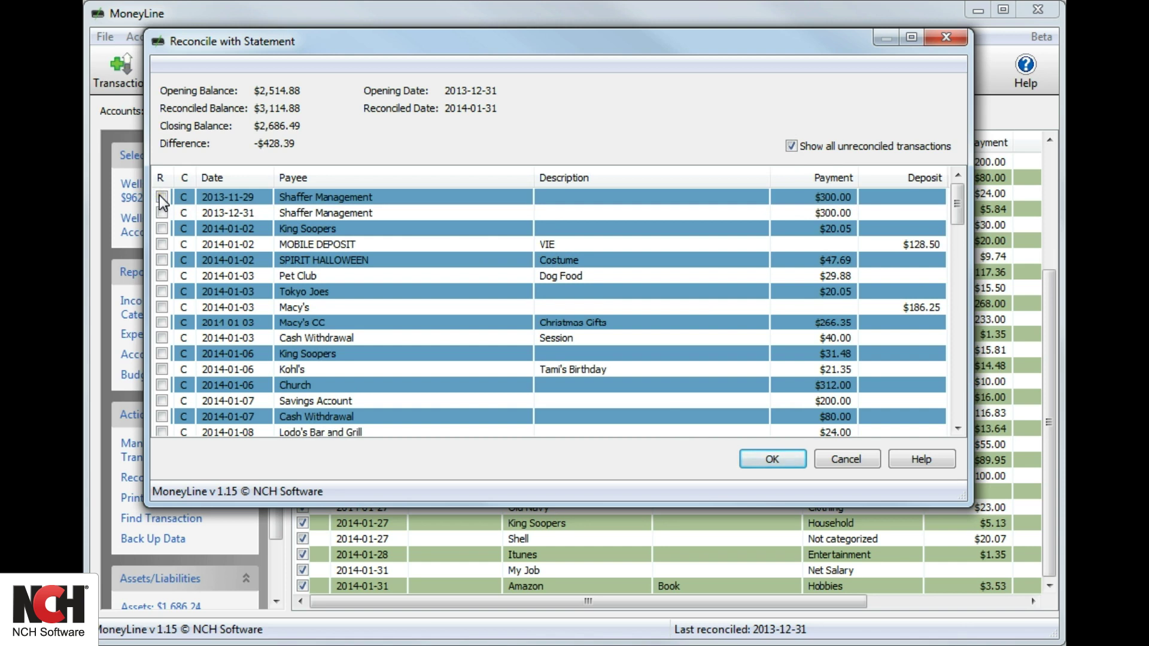
click(161, 197)
click(160, 212)
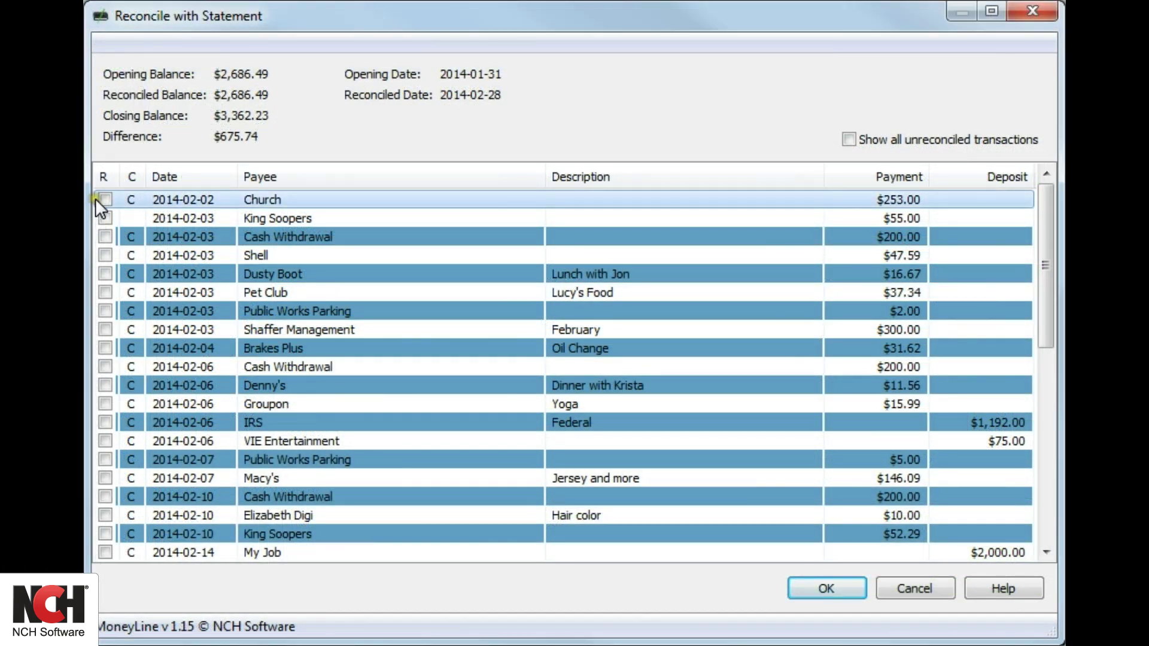
Step: Mark early February transactions reconciled, from the 2014-02-02 Church payment through Denny's
click(104, 199)
click(105, 218)
click(105, 237)
click(105, 255)
click(106, 274)
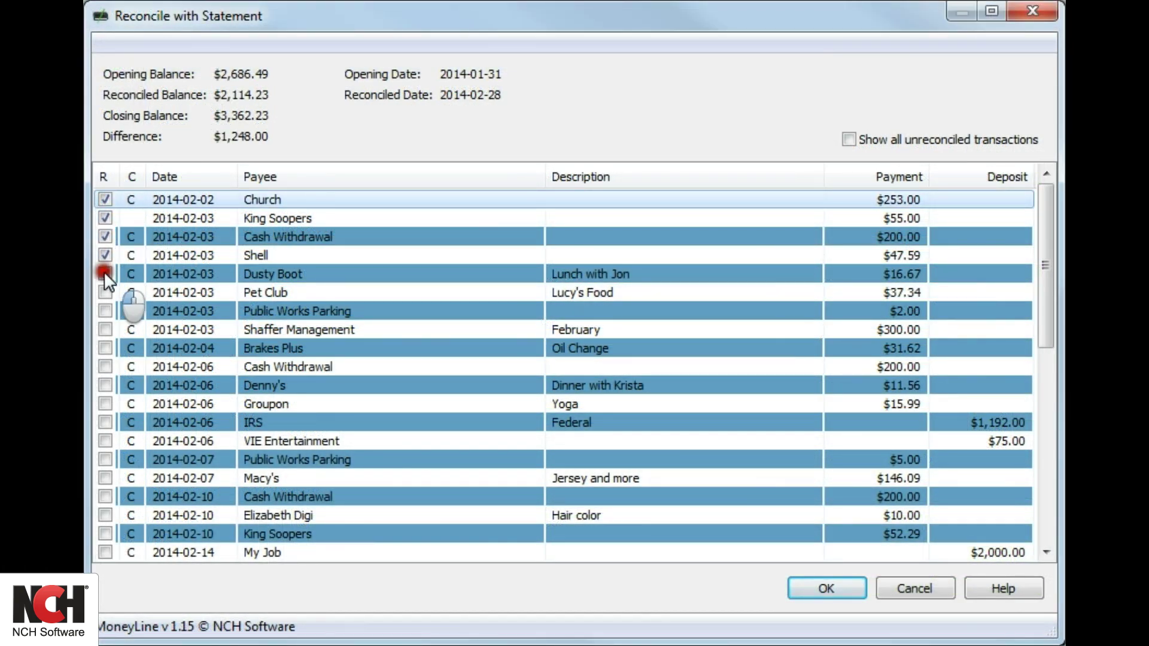
click(105, 292)
click(105, 311)
click(106, 350)
click(105, 366)
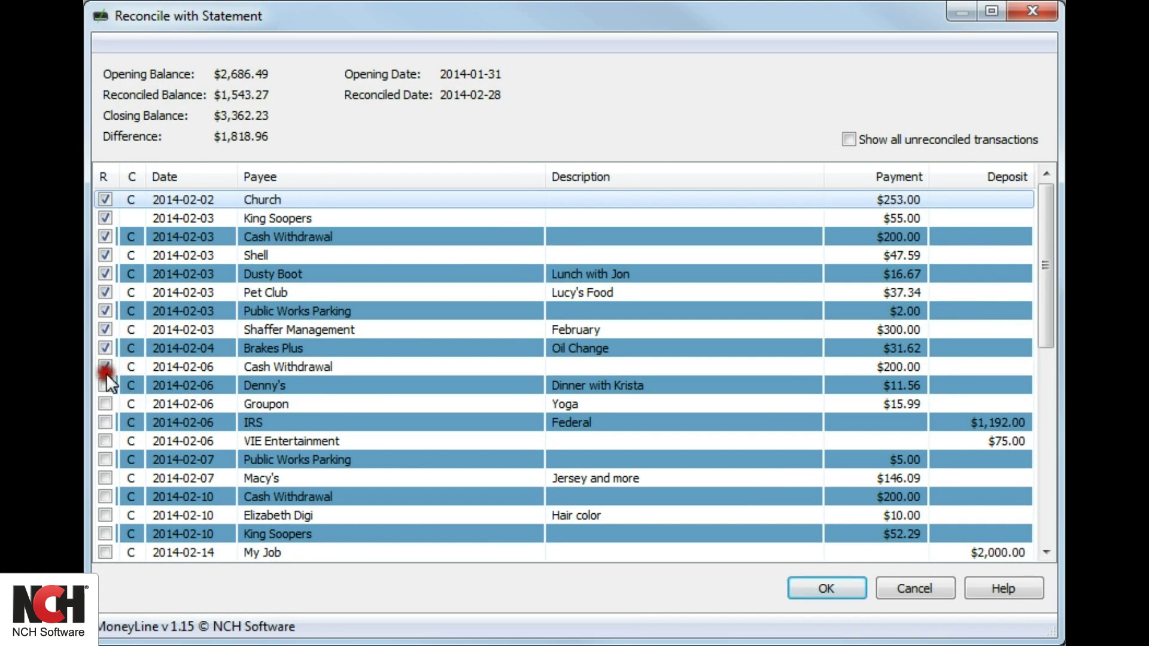
click(106, 386)
Step: Mark Groupon, IRS, VIE Entertainment, $5.00 Parking, Macy's through the My Job deposit reconciled
click(105, 404)
click(105, 423)
click(105, 441)
click(105, 460)
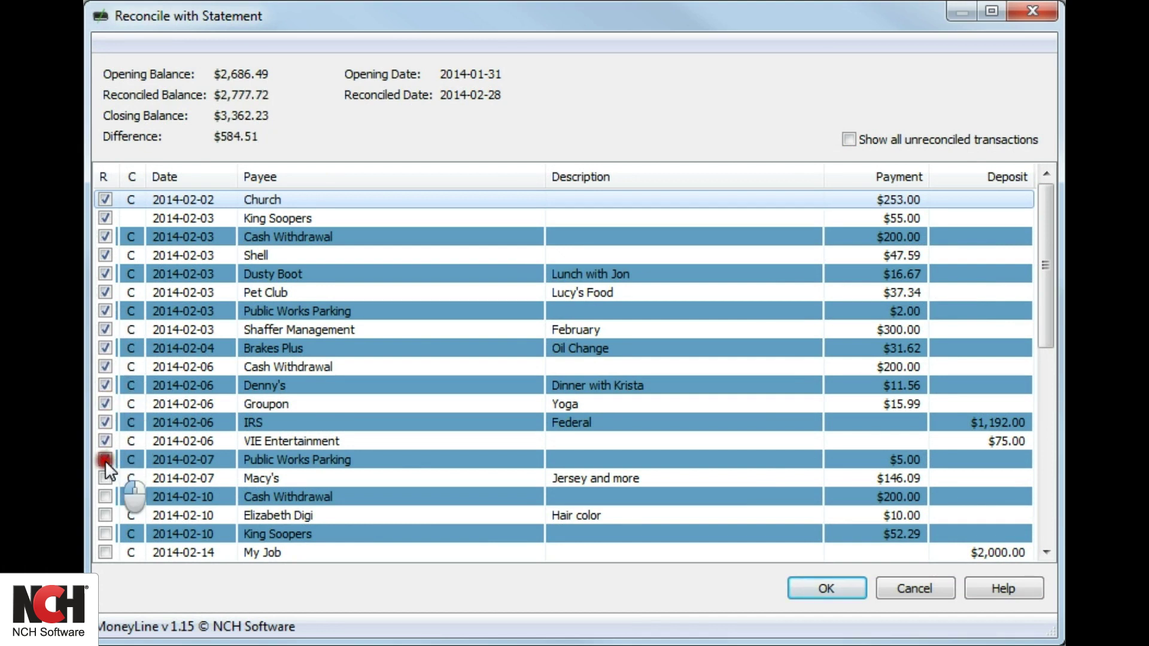
click(106, 478)
click(105, 496)
click(104, 515)
click(102, 528)
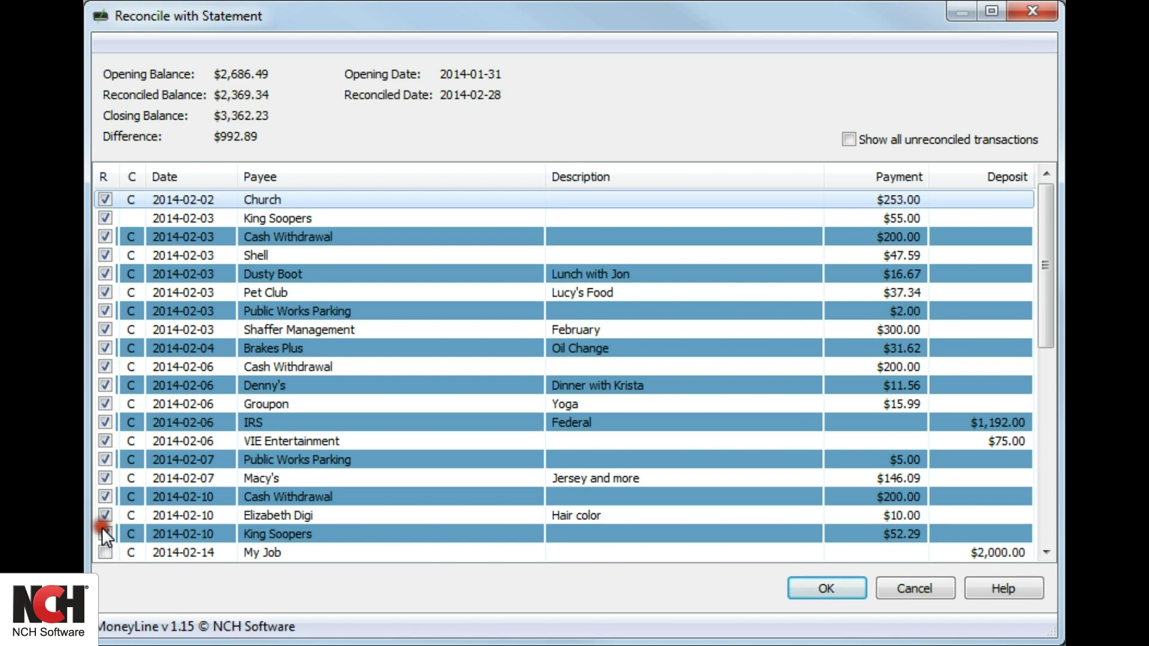
click(105, 549)
Step: Mark Living Social, Savings Account, both Chase Credit Card payments and 2014-02-18 Church reconciled
scroll(107, 486, down, 2)
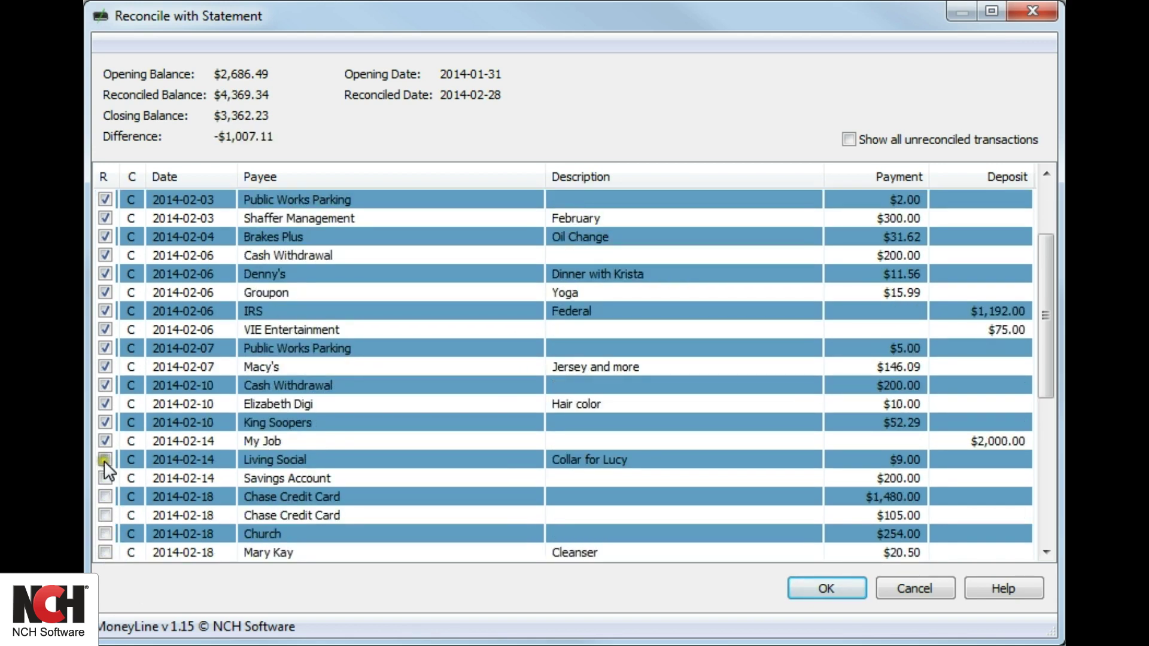
click(104, 460)
click(105, 478)
click(105, 496)
click(104, 515)
click(104, 533)
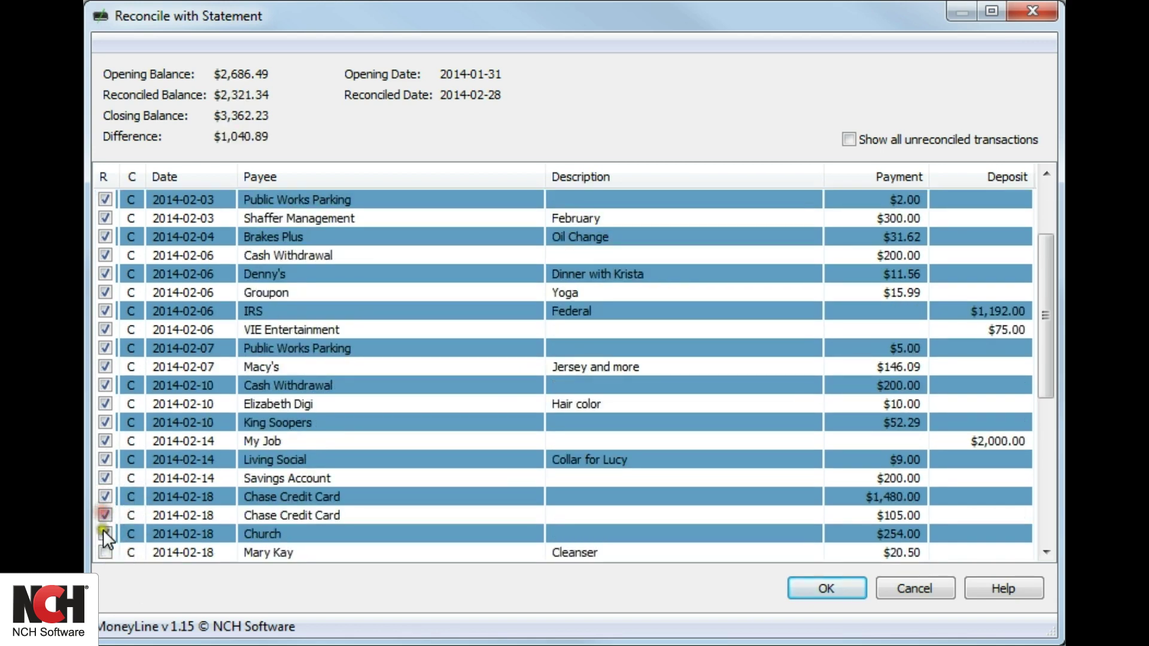
scroll(103, 529, down, 1)
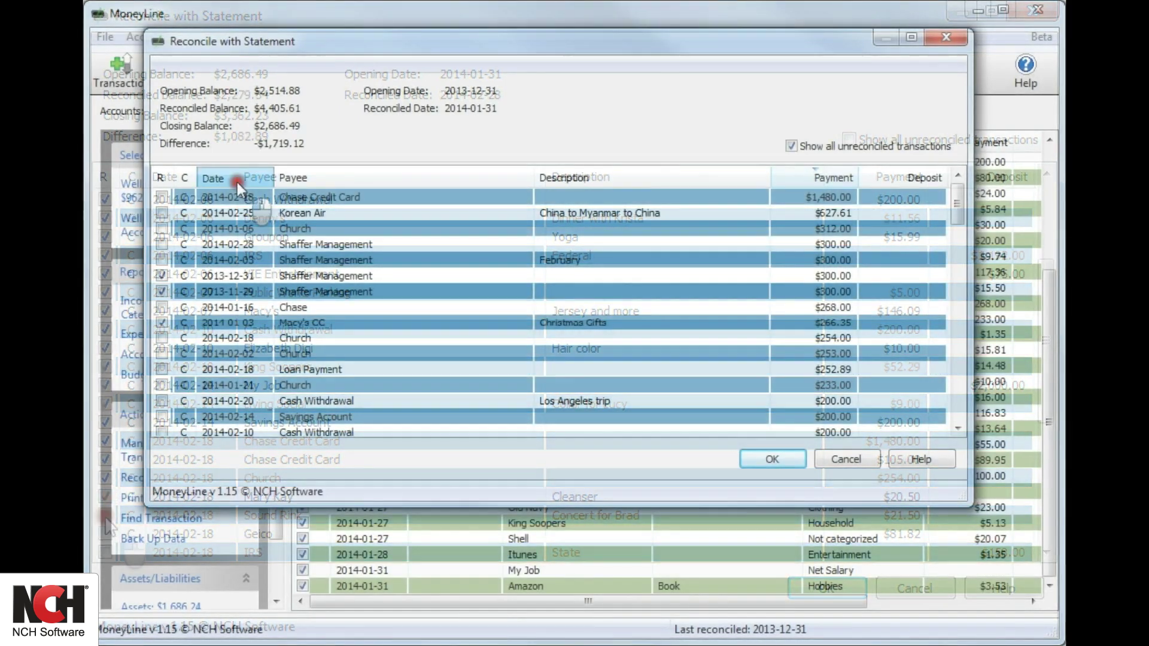
Step: Sort the list oldest first and mark the 2014-01-06 and 2014-01-07 transactions reconciled
click(237, 180)
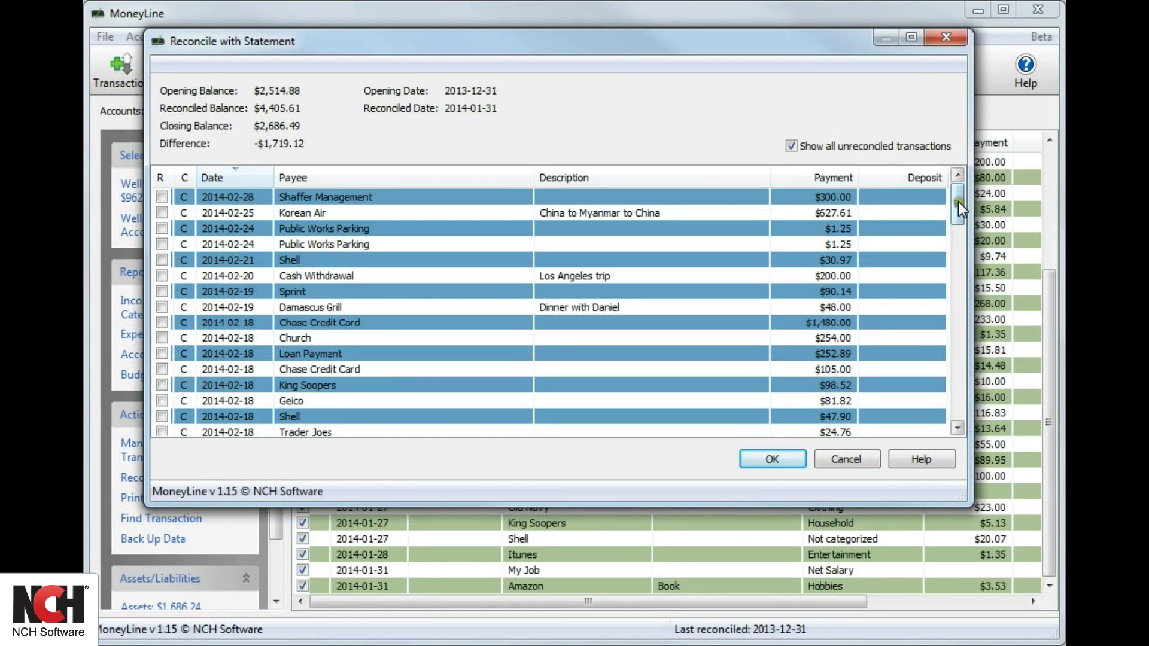
click(225, 178)
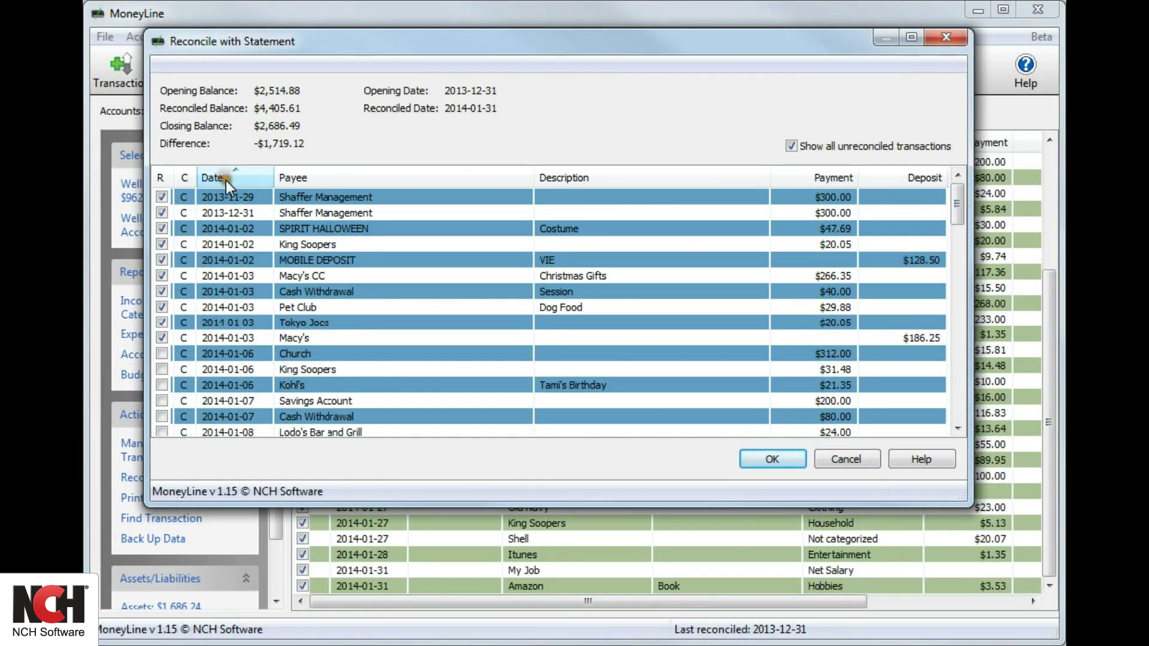
click(162, 354)
click(161, 369)
click(161, 384)
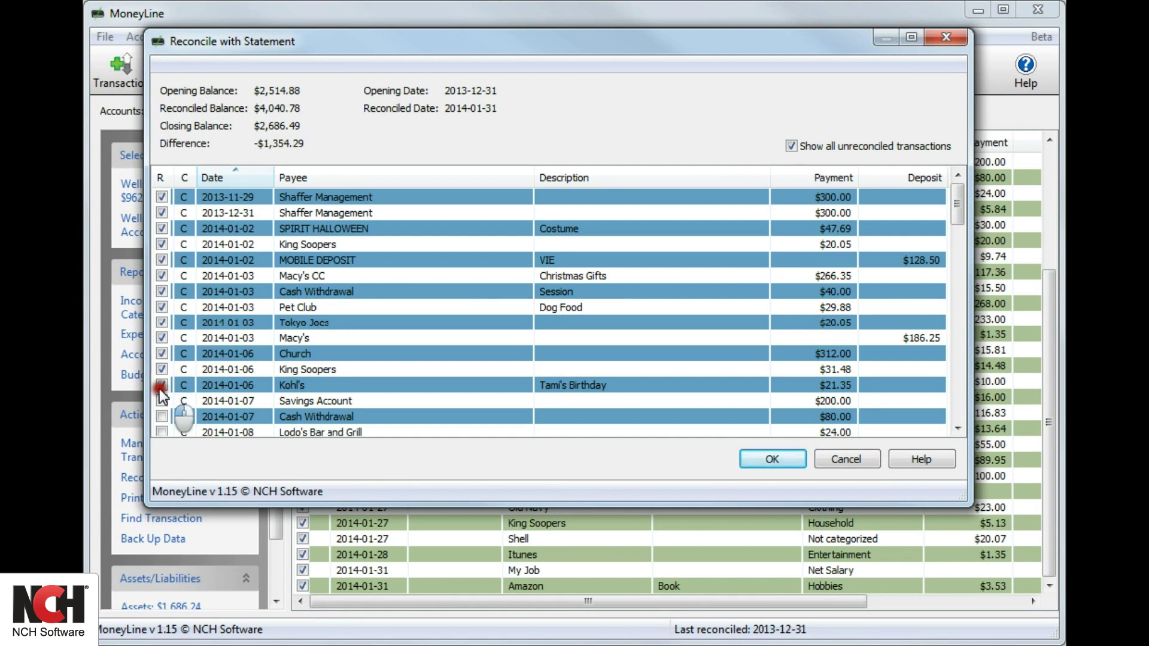
click(161, 400)
click(161, 417)
Step: Mark Lodo's Bar and Grill, USPS, King Soopers, Amazon and the 2014-01-16 Chase payment reconciled
scroll(160, 413, down, 1)
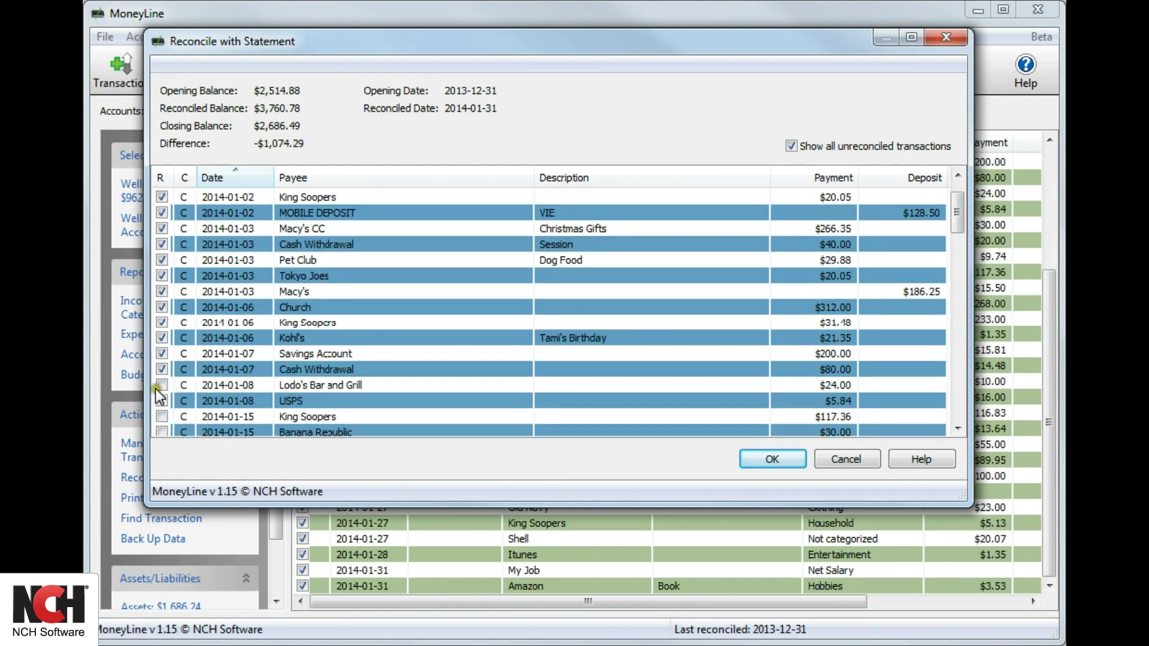
click(161, 385)
click(162, 400)
click(162, 416)
scroll(161, 414, down, 1)
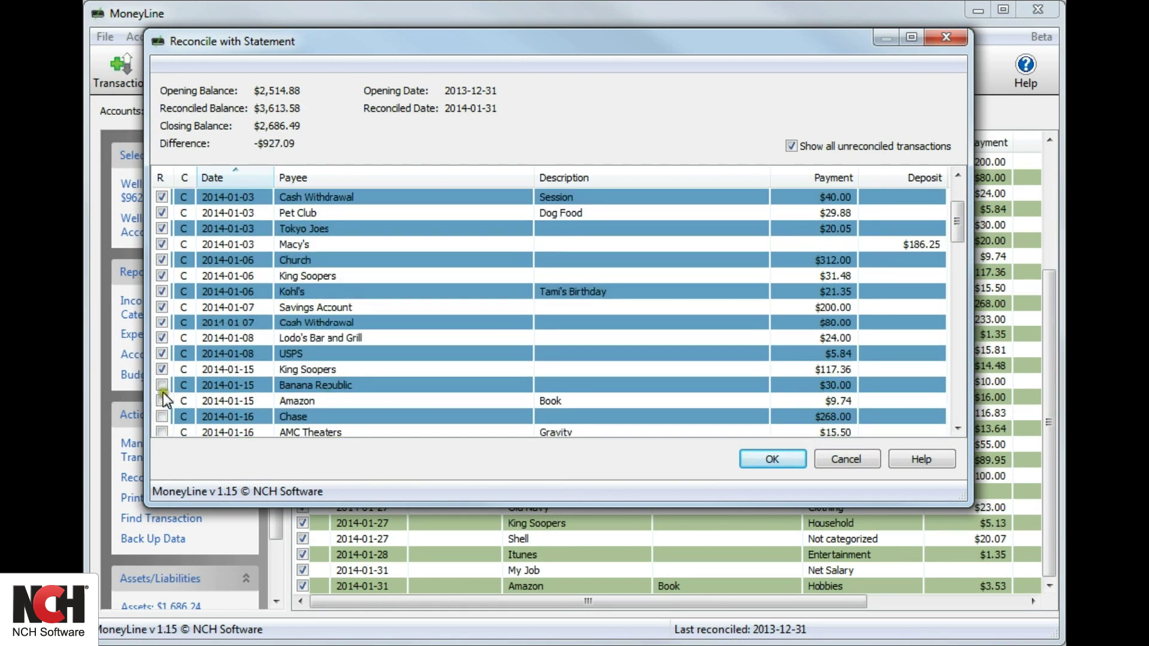
click(161, 401)
click(161, 417)
Step: Mark AMC Theaters and the following 2014-01-21 and late-January transactions reconciled
scroll(160, 416, down, 2)
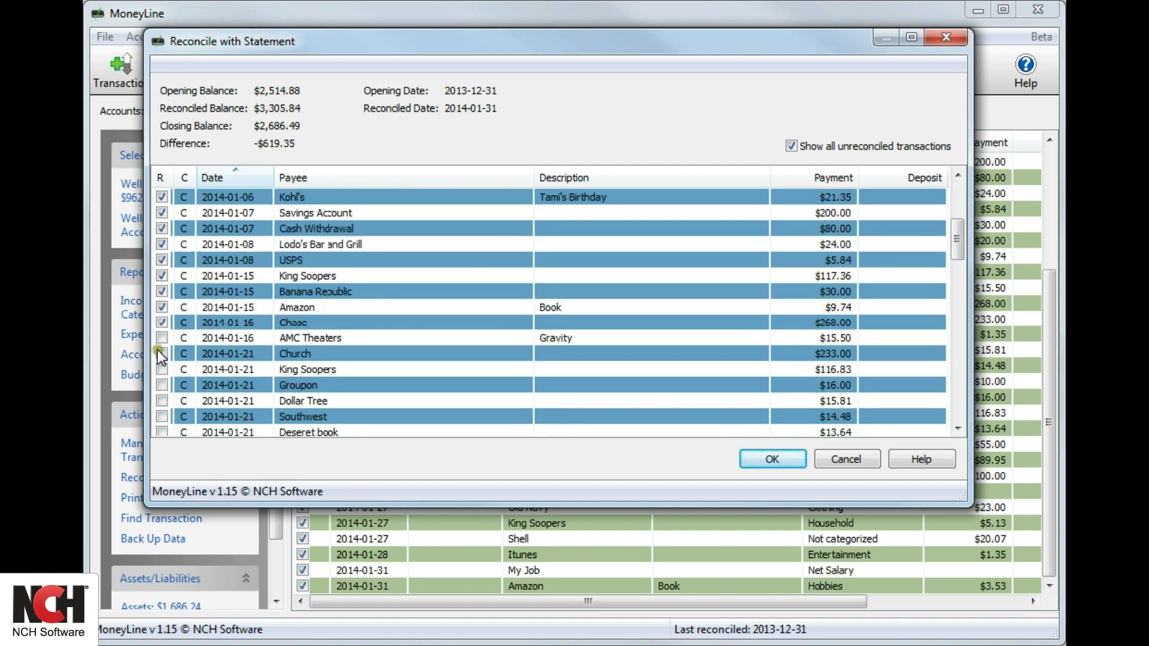
click(162, 338)
click(162, 354)
click(161, 369)
click(161, 384)
scroll(162, 359, down, 4)
click(162, 322)
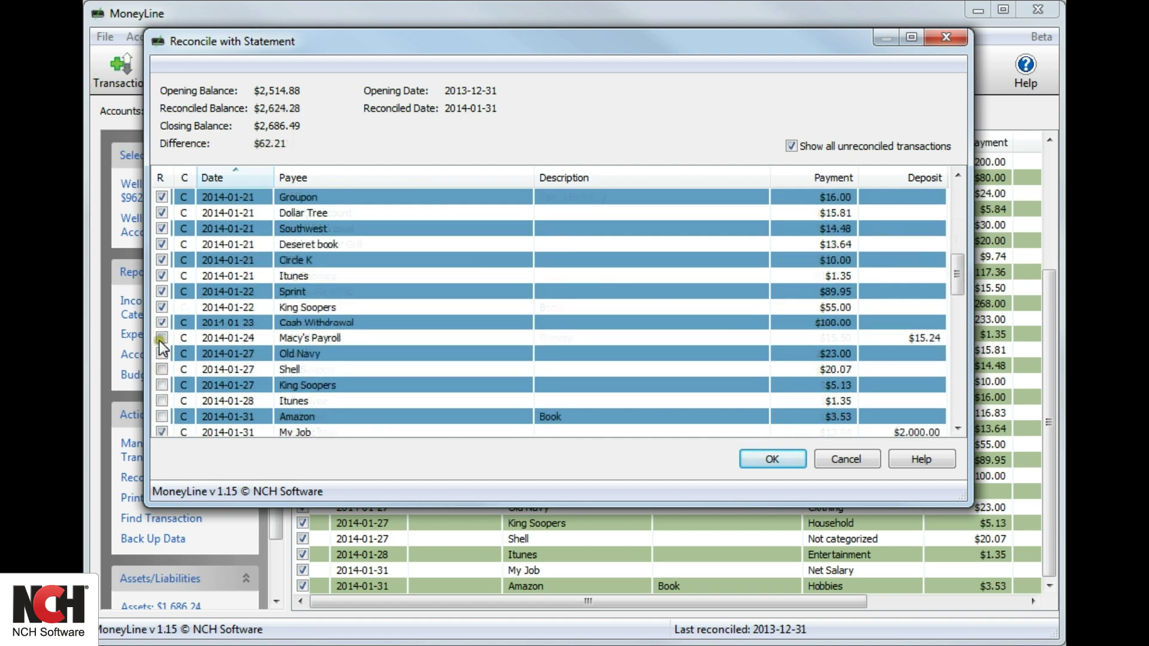
Step: Mark Macy's Payroll, Old Navy, Shell, King Soopers, Itunes and the 2014-01-31 Amazon purchase reconciled
click(162, 338)
click(162, 354)
click(161, 369)
click(162, 384)
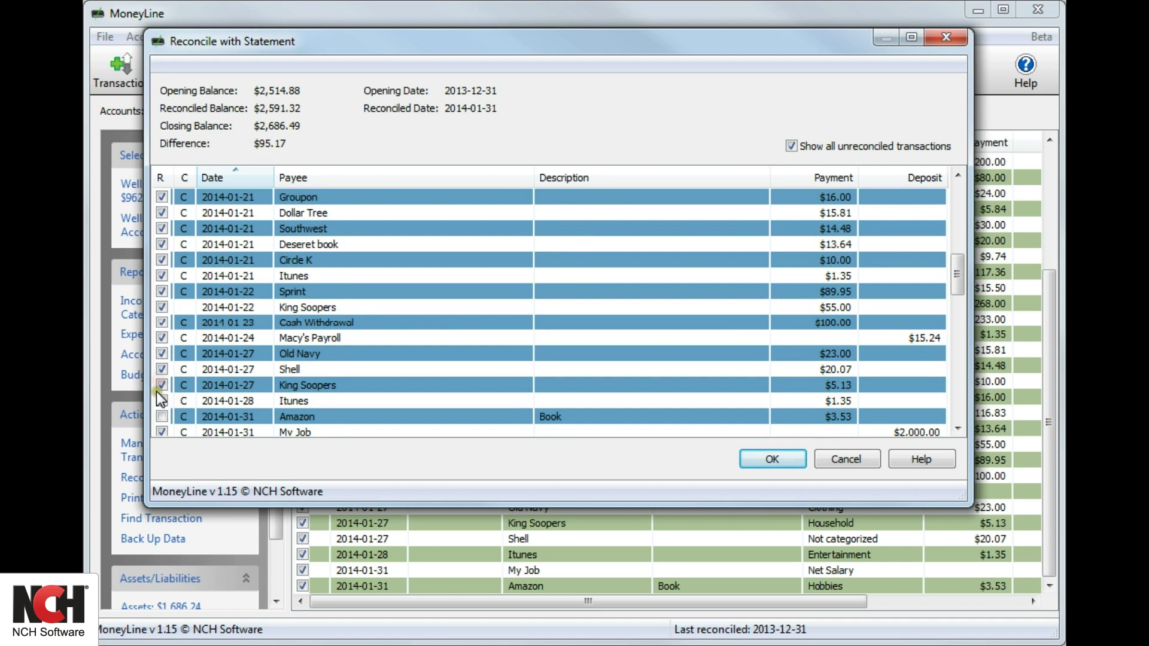
click(162, 400)
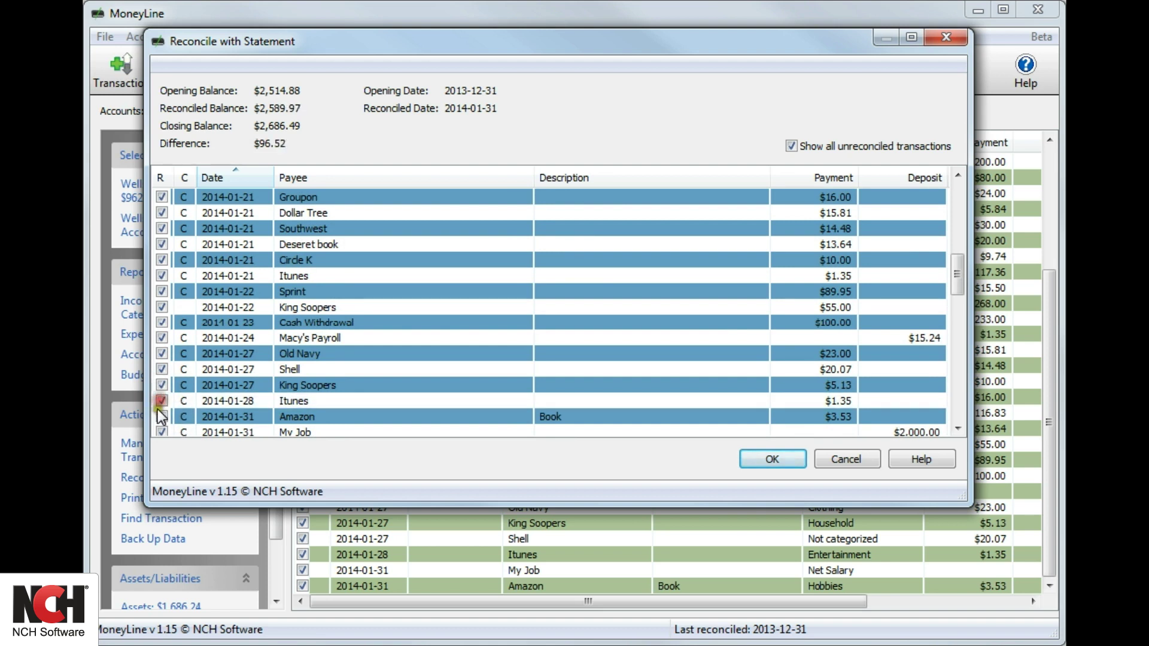
click(162, 417)
scroll(165, 415, down, 1)
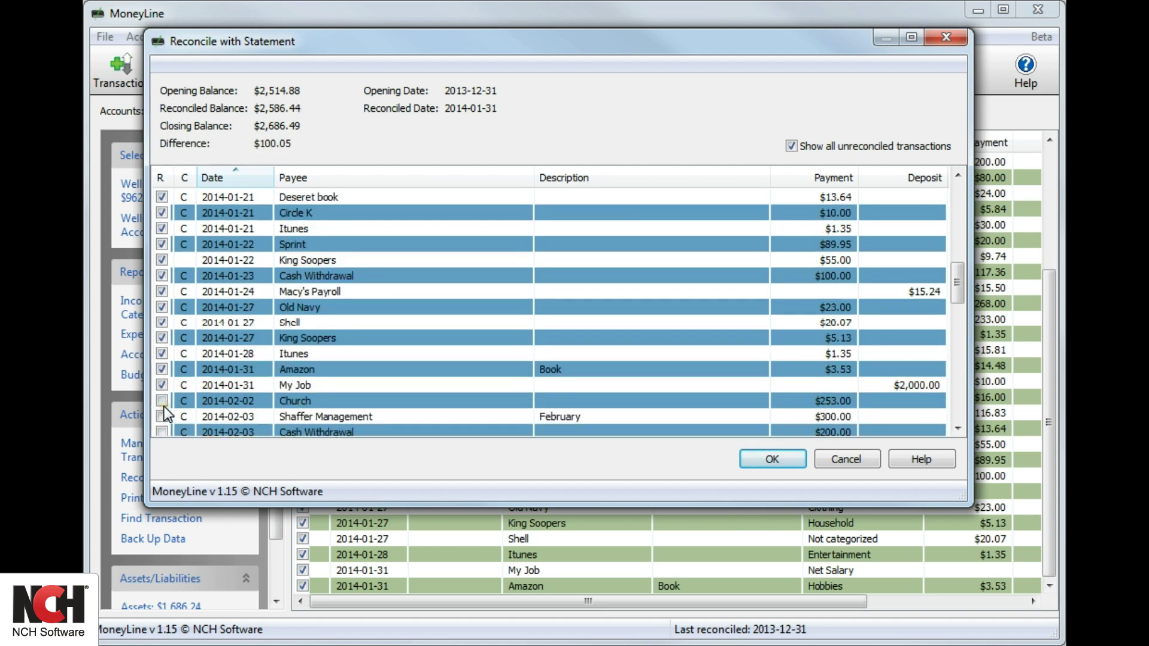
scroll(166, 413, up, 7)
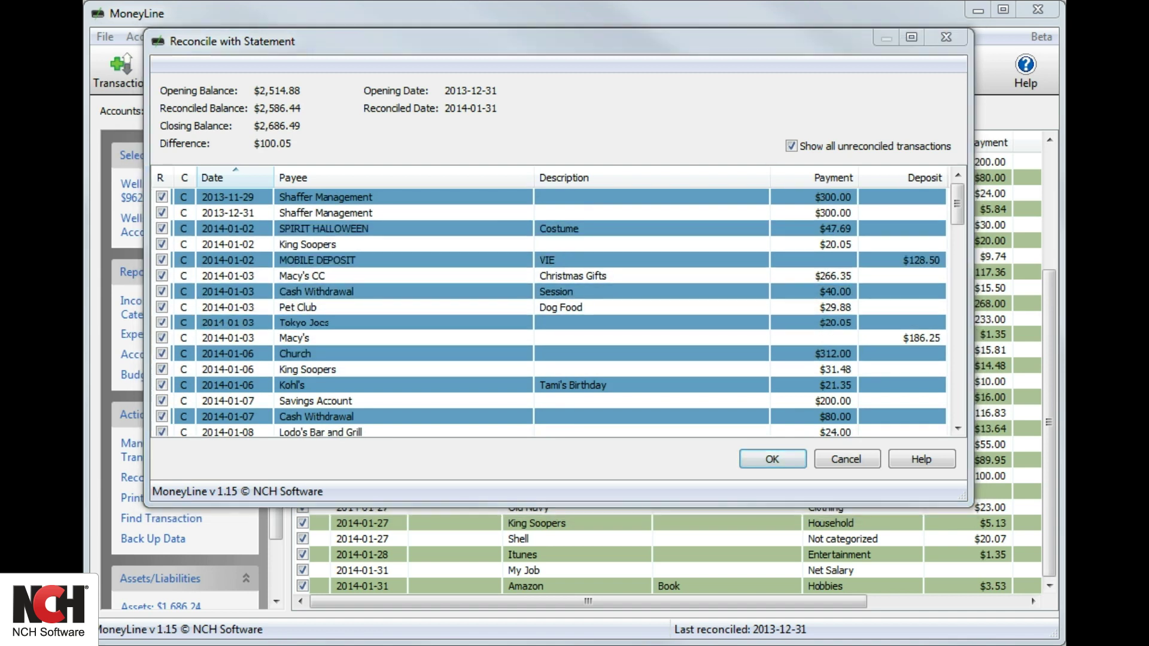
Step: Correct the 2014-01-02 King Soopers payment to 20.00 and proceed despite the $100.00 difference
click(406, 386)
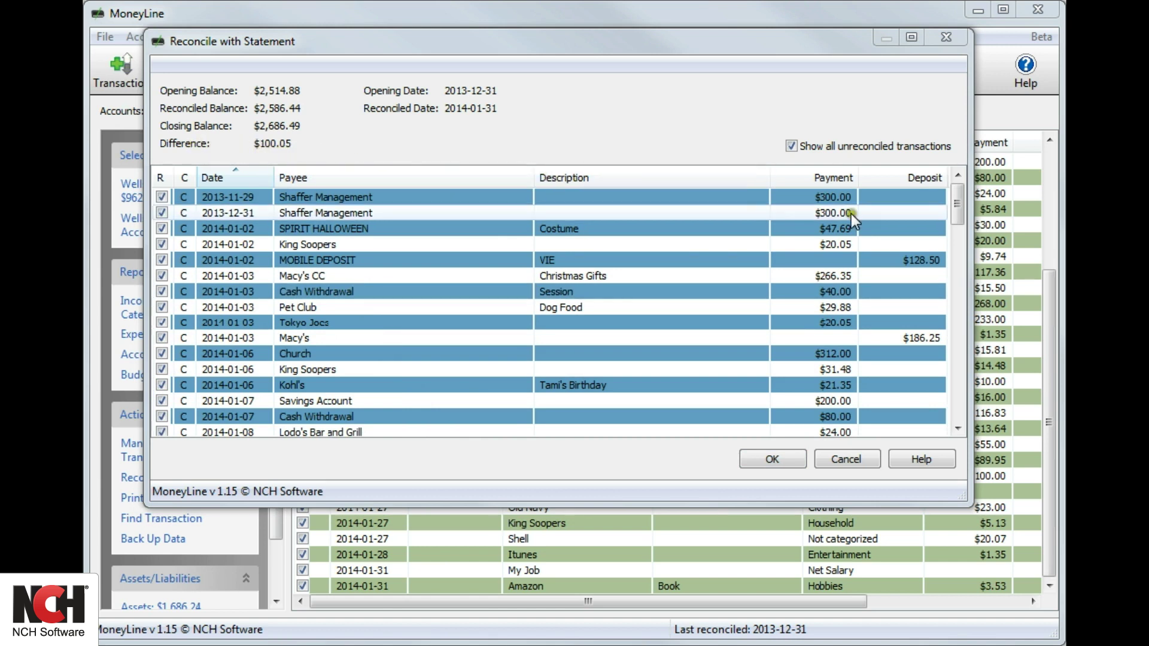
double_click(828, 246)
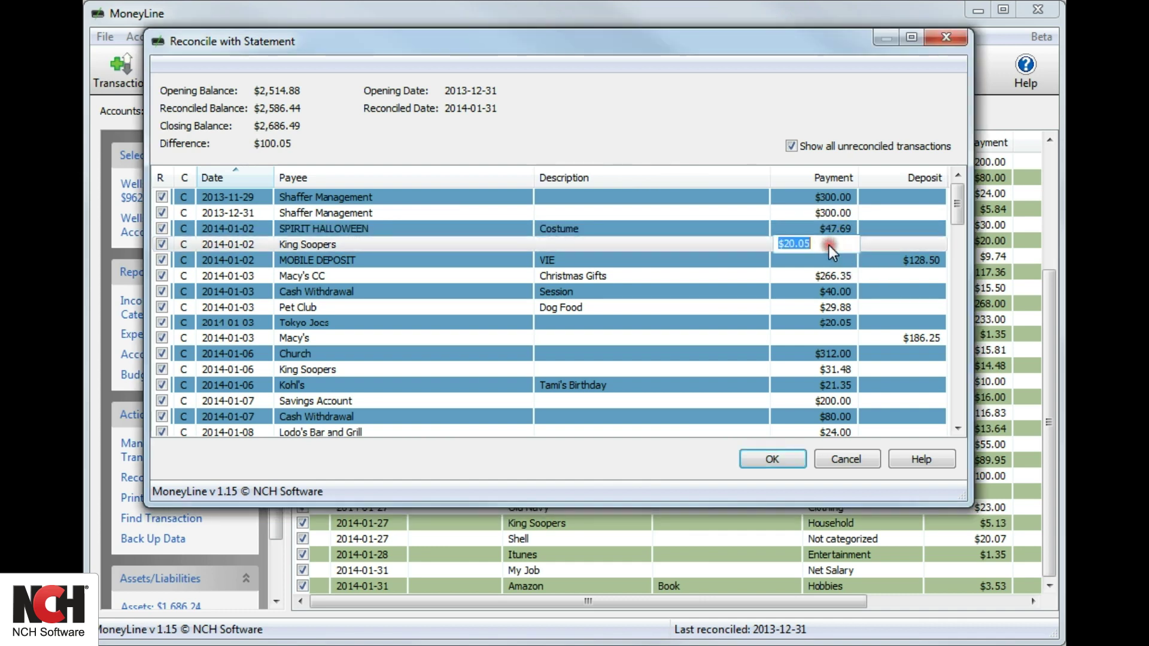
text(20)
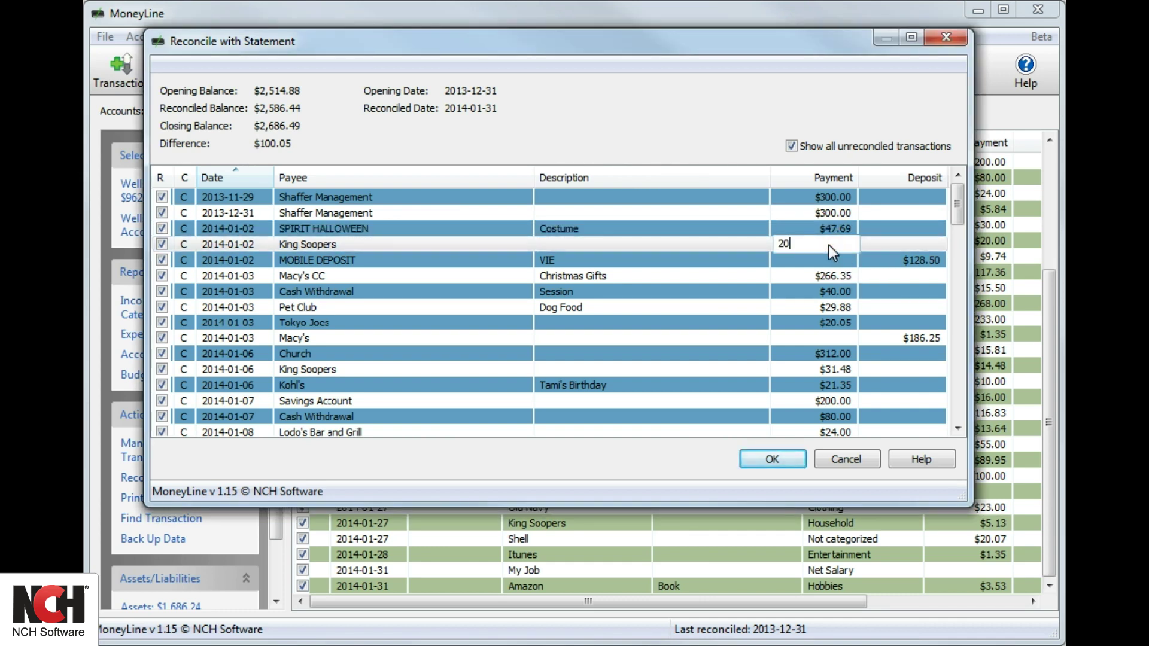
text(.00)
key(Return)
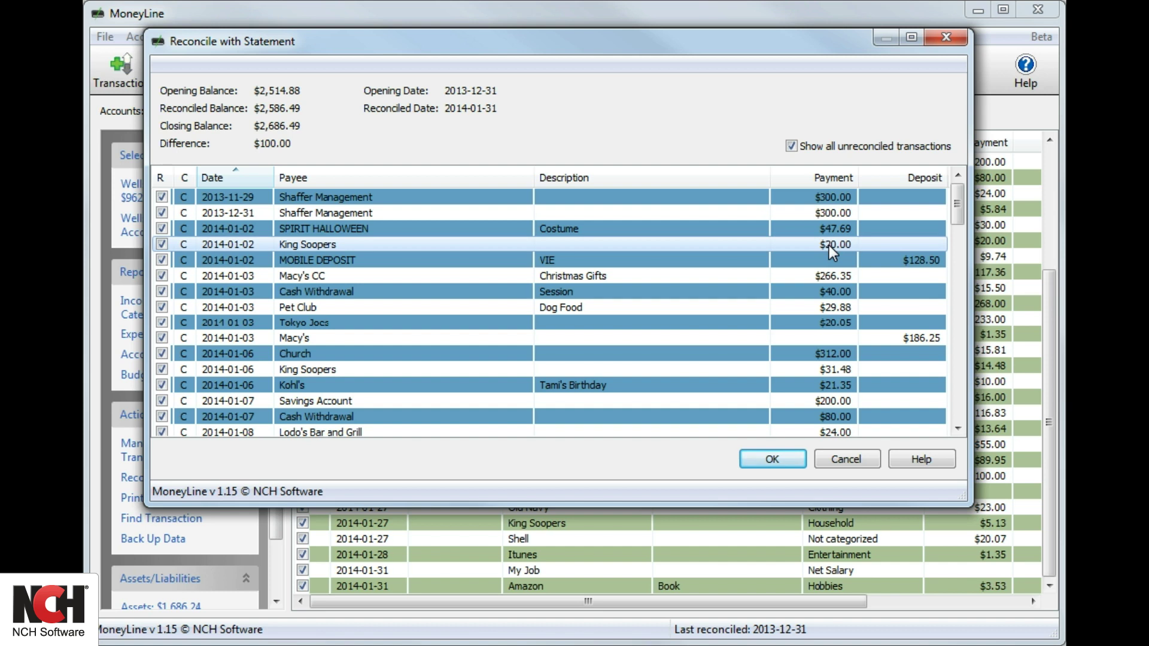
click(264, 144)
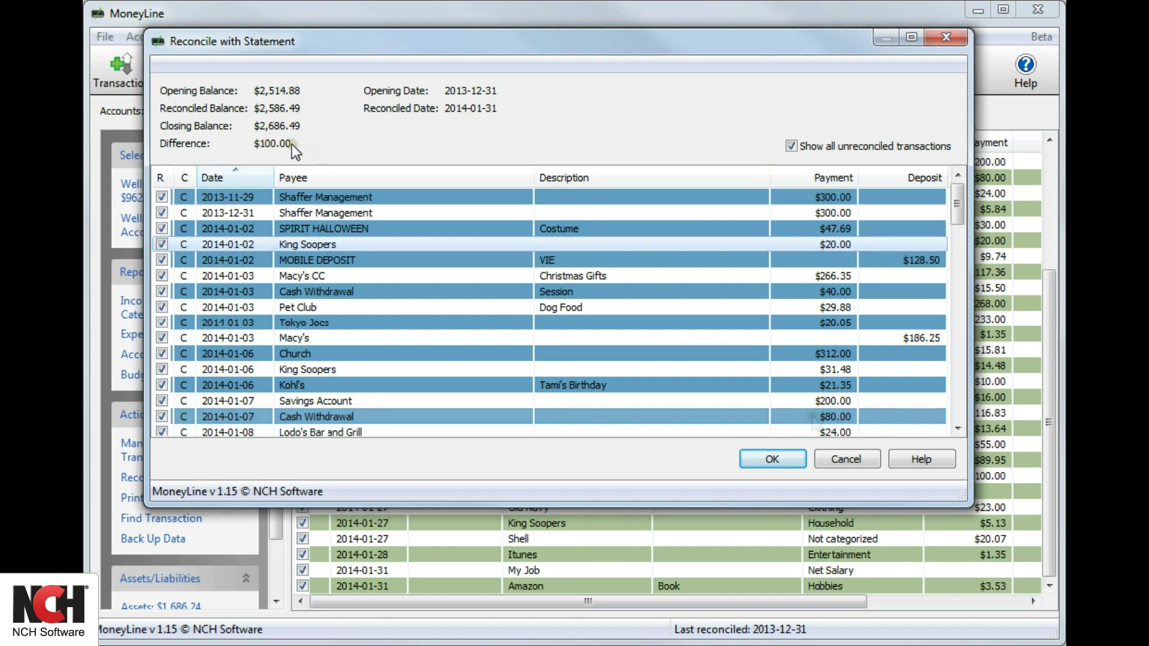
click(772, 459)
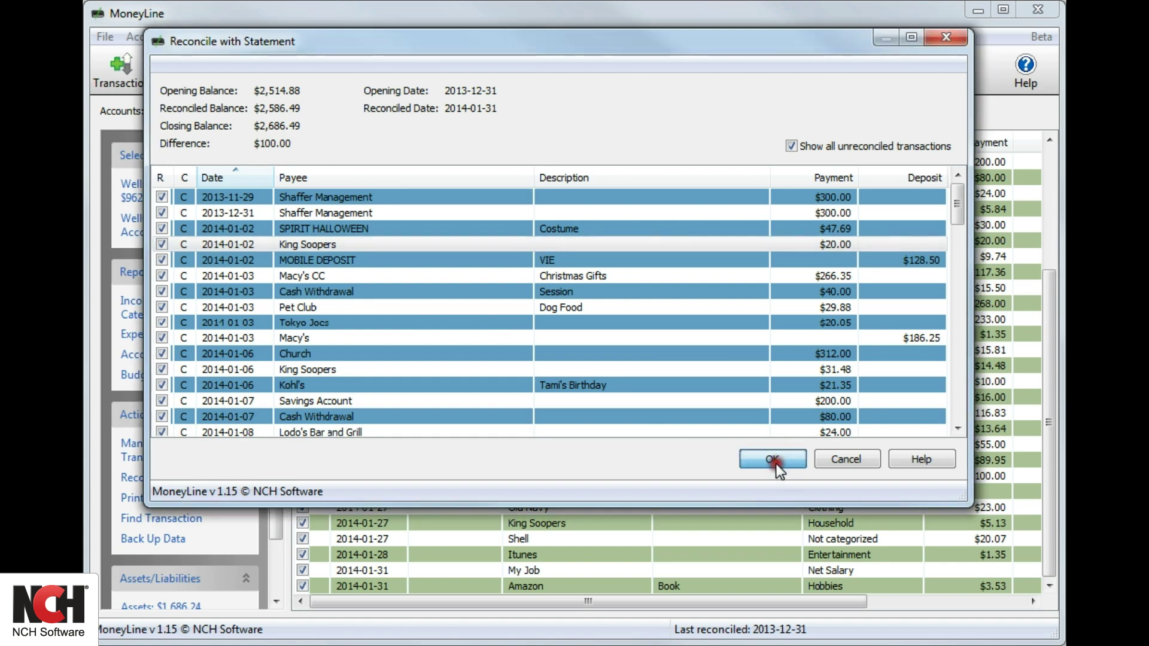
Step: Confirm the January reconciliation and accept a balancing entry for the $100.00 difference
click(597, 382)
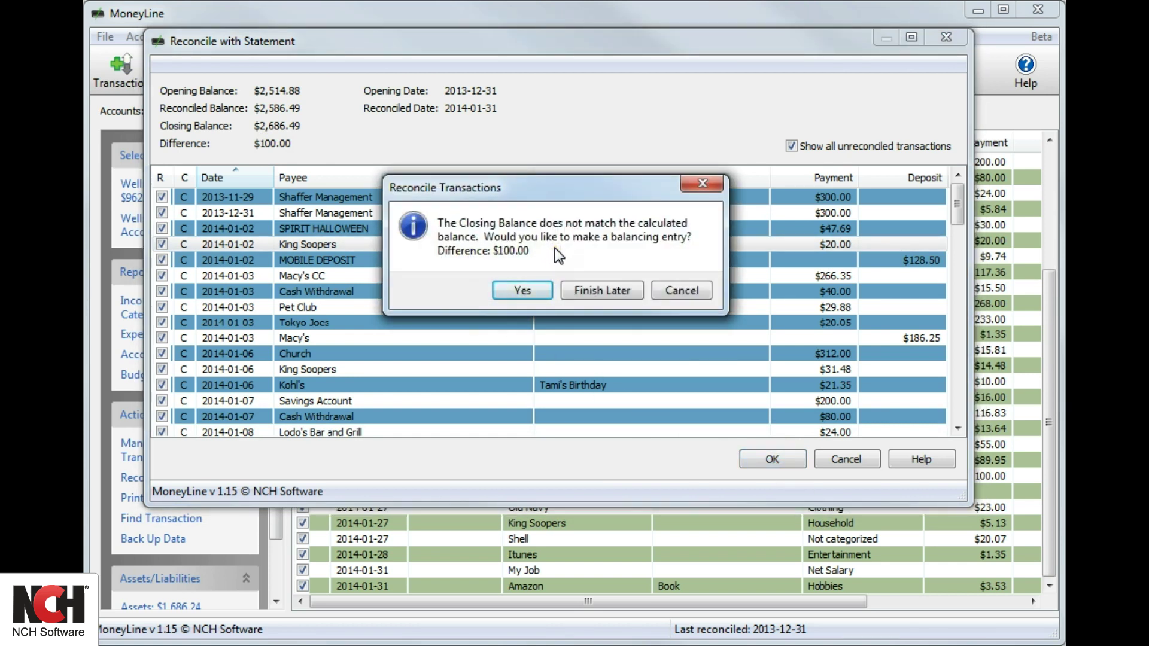
click(521, 290)
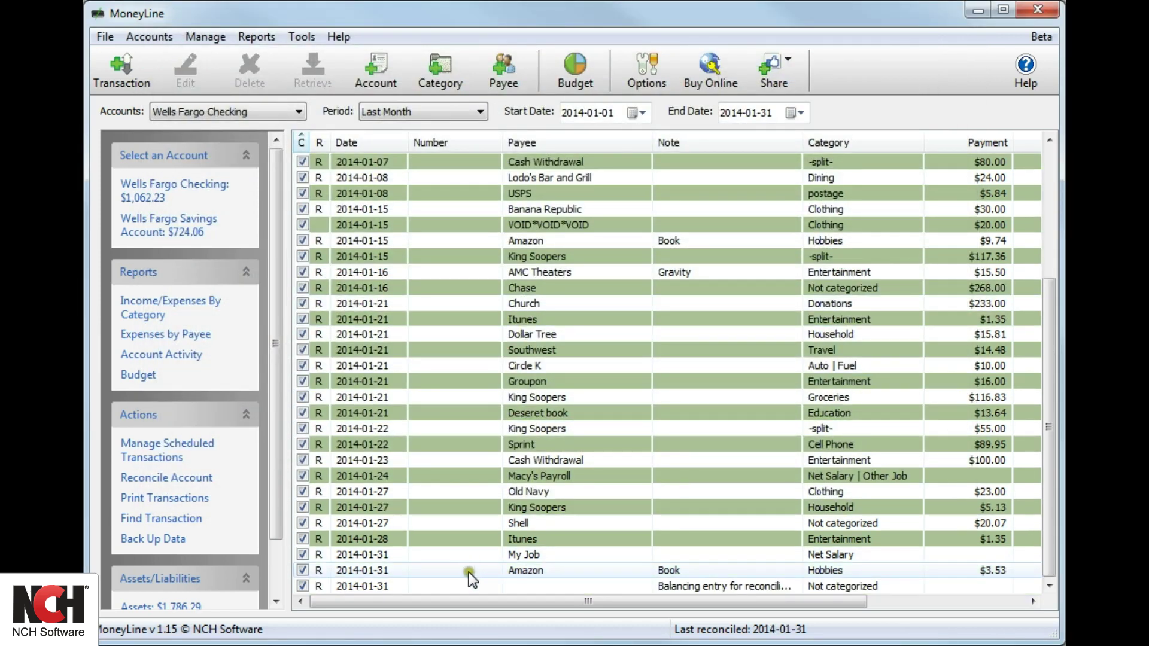
click(644, 605)
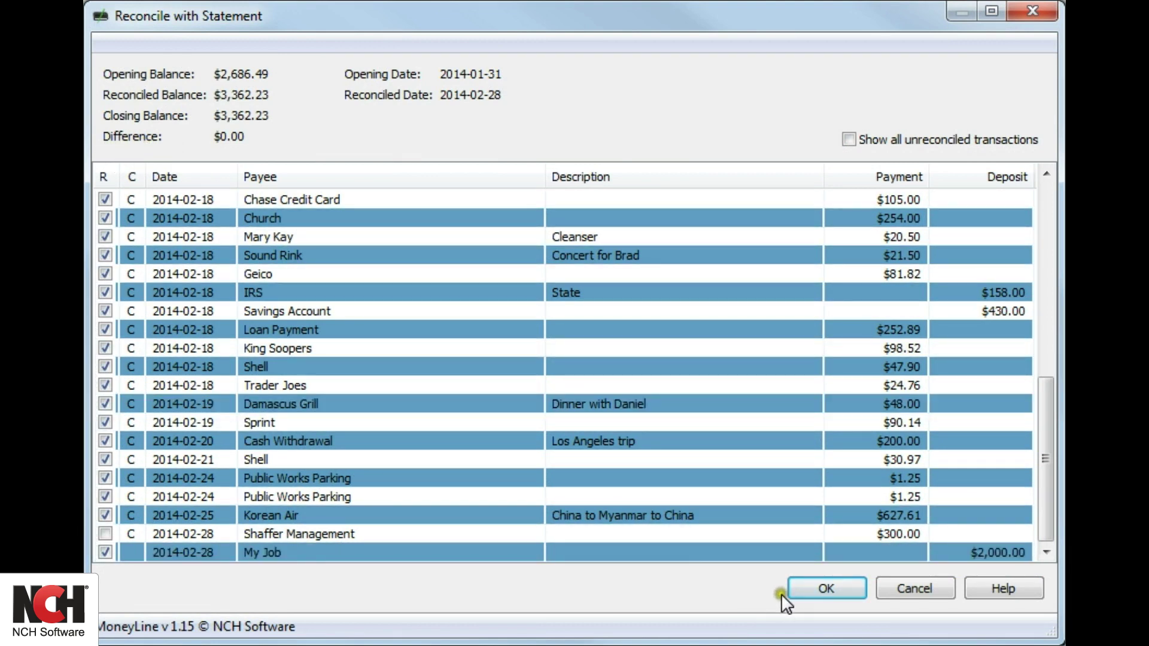
Step: Confirm the February reconciliation at a $0.00 difference
click(828, 589)
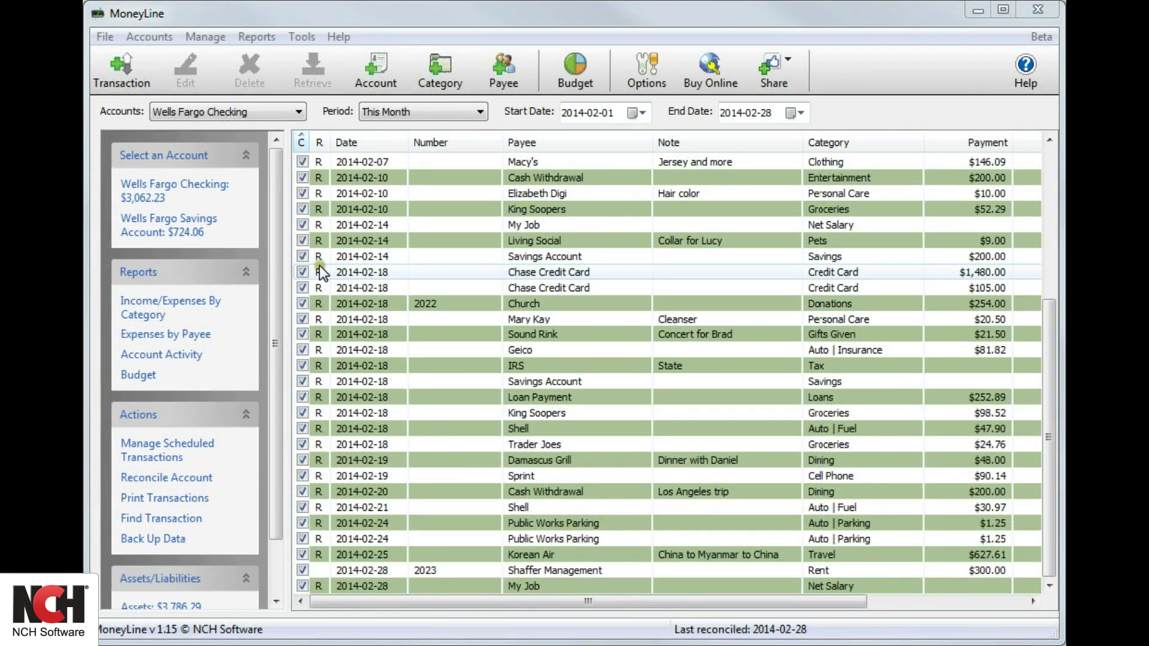
Step: Choose Unreconcile Transaction for the 2014-02-18 Church row
right_click(319, 303)
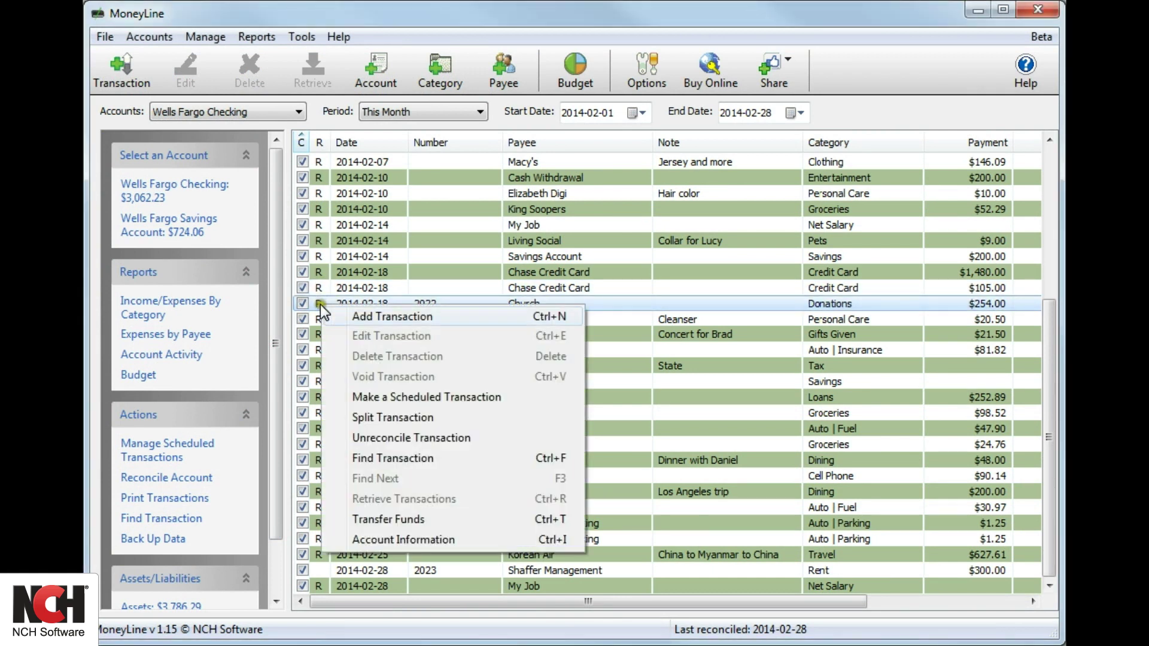
click(388, 440)
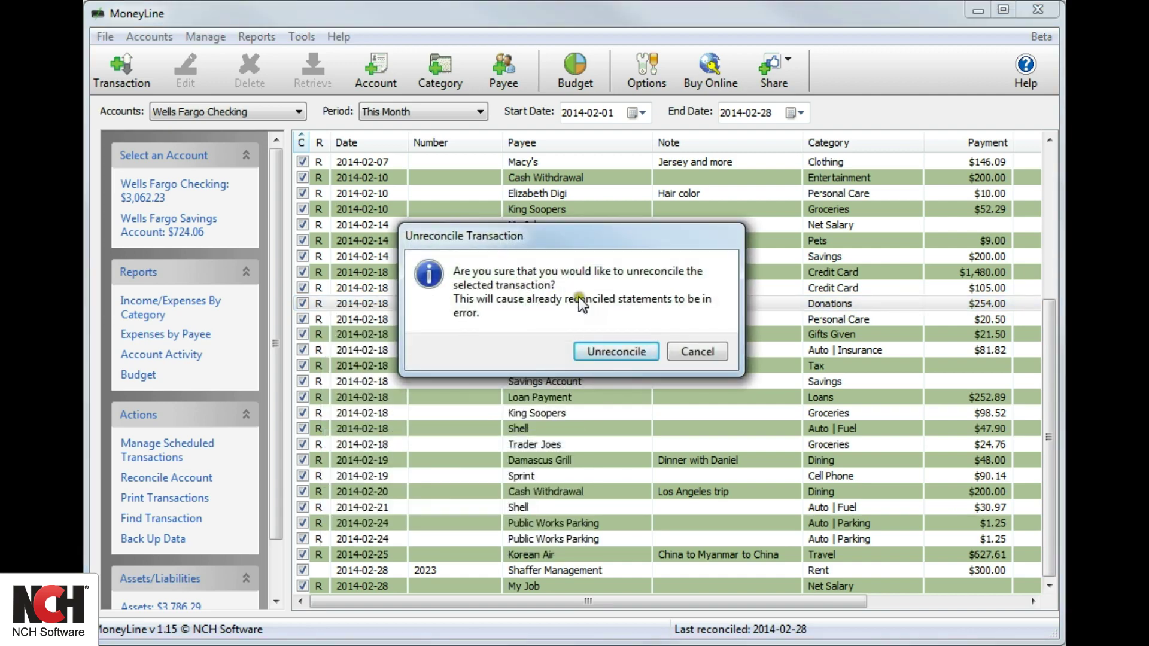